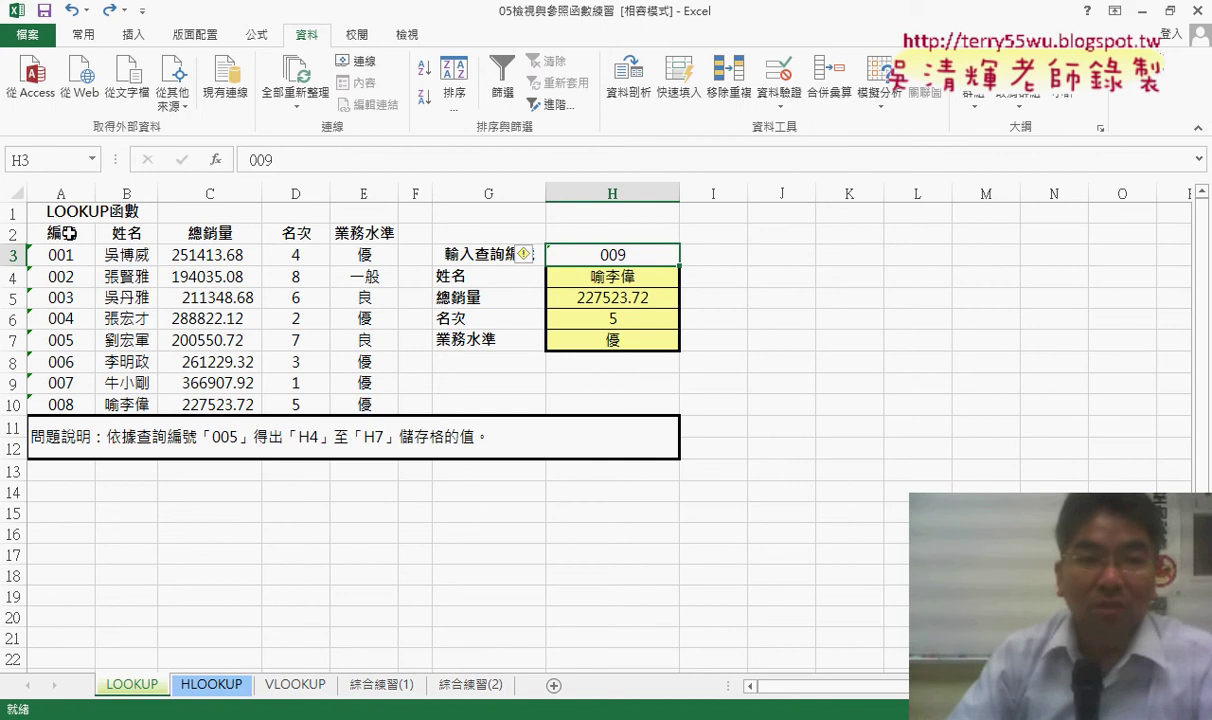
# Select A2:A10, the 編號 header together with IDs 001 to 008.
pyautogui.moveTo(67, 233); pyautogui.dragTo(65, 400)
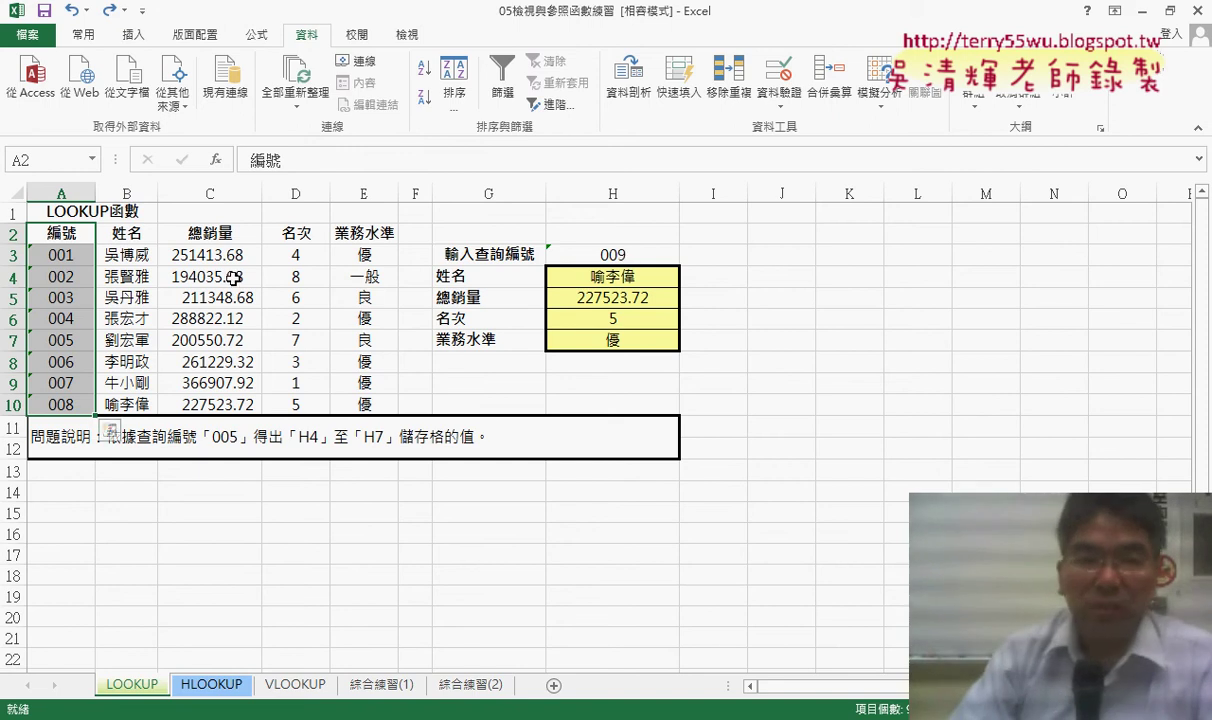
# Name A3:A10 '編號' from its top-row header, highlighting the header and Top row option in red.
pyautogui.moveTo(60, 233); pyautogui.dragTo(75, 402)
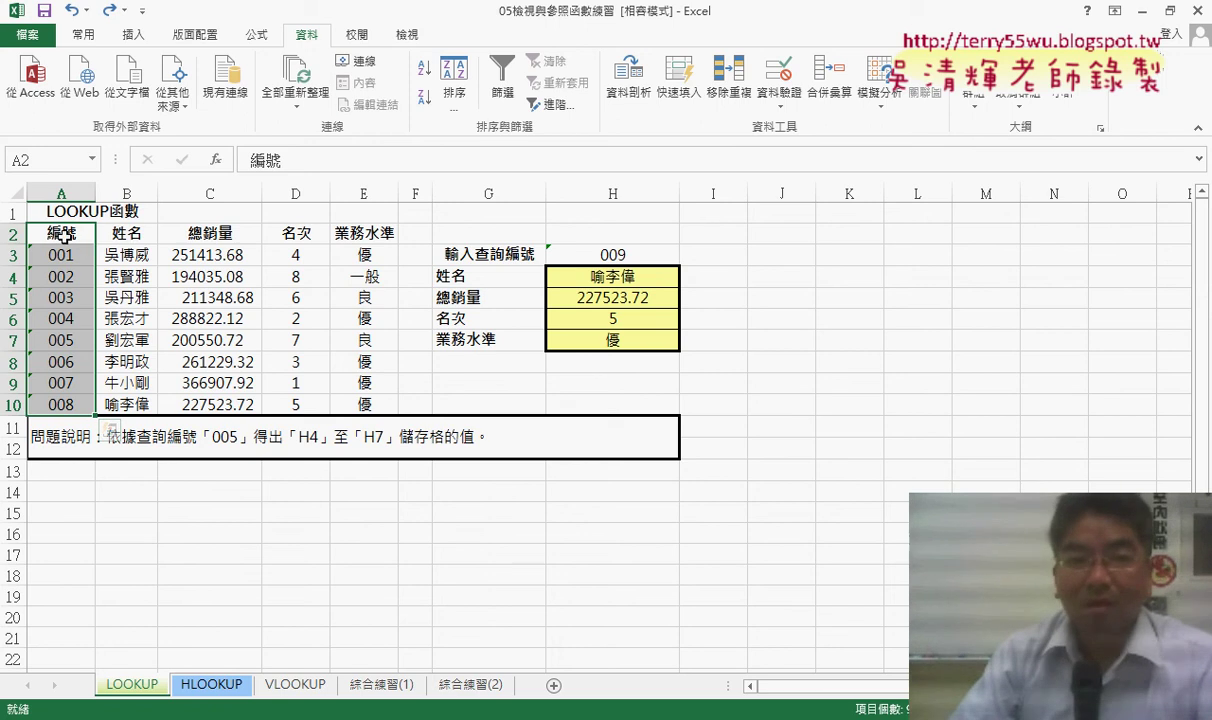
pyautogui.click(257, 35)
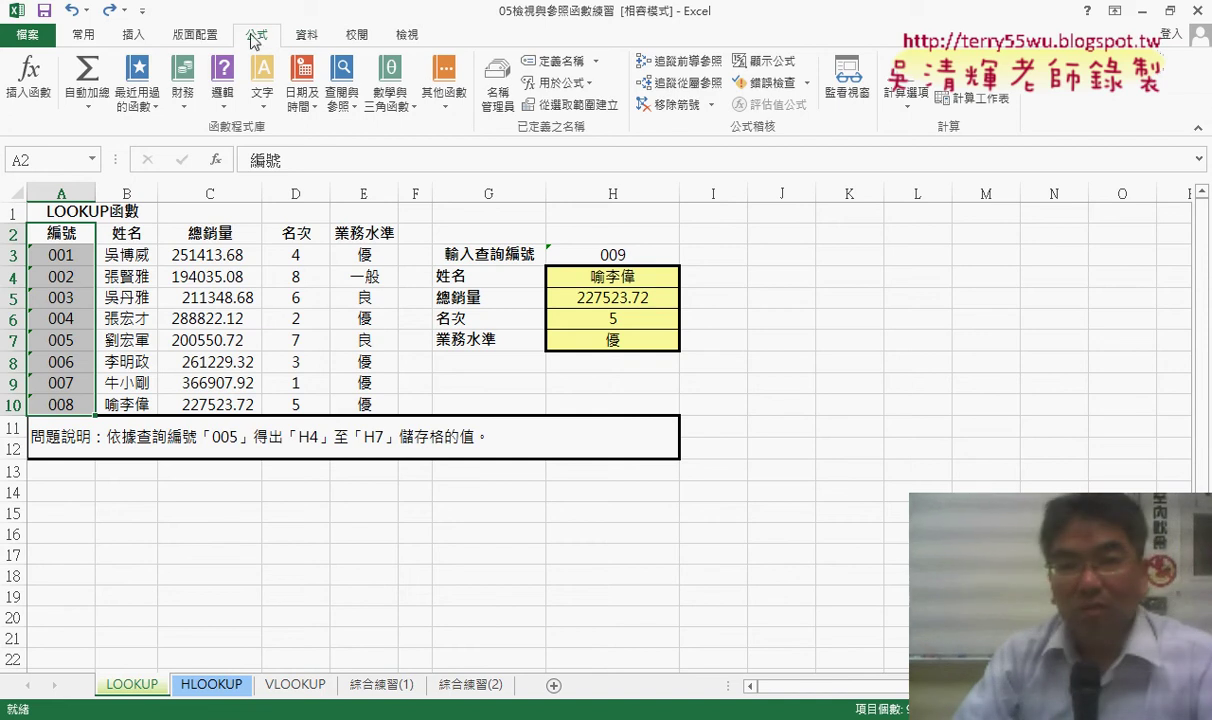
pyautogui.click(576, 110)
pyautogui.moveTo(629, 209); pyautogui.dragTo(488, 177)
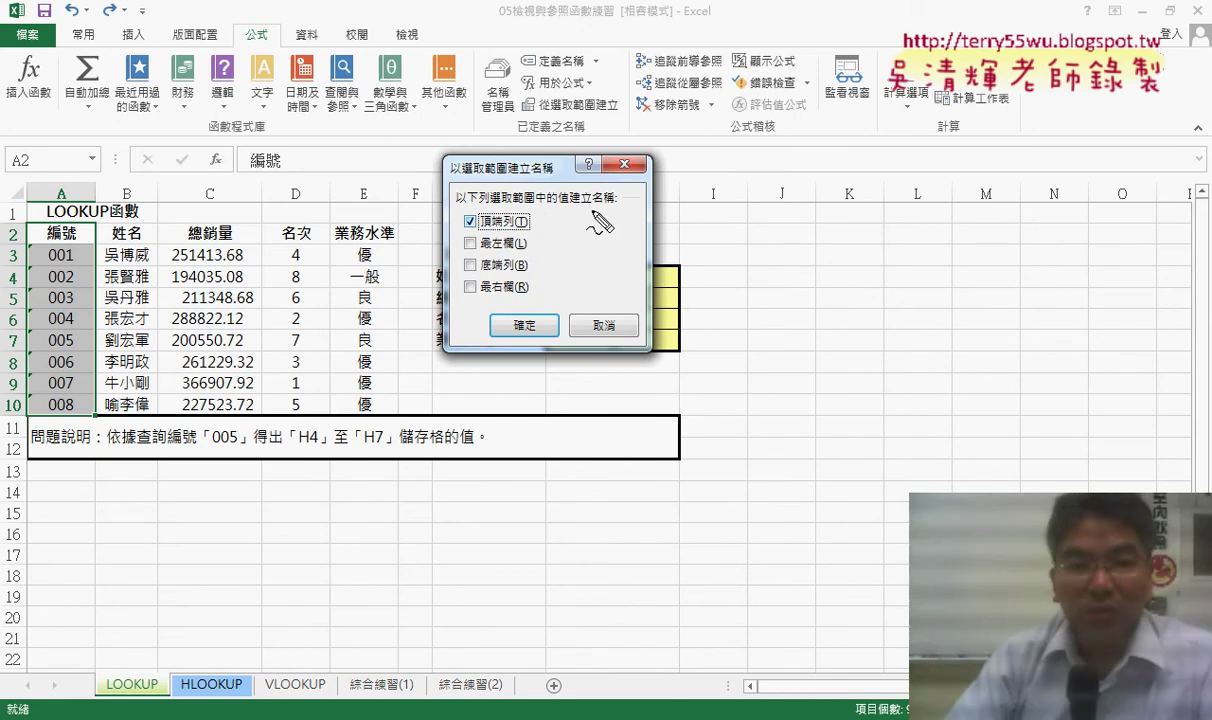
pyautogui.moveTo(88, 228); pyautogui.dragTo(70, 218)
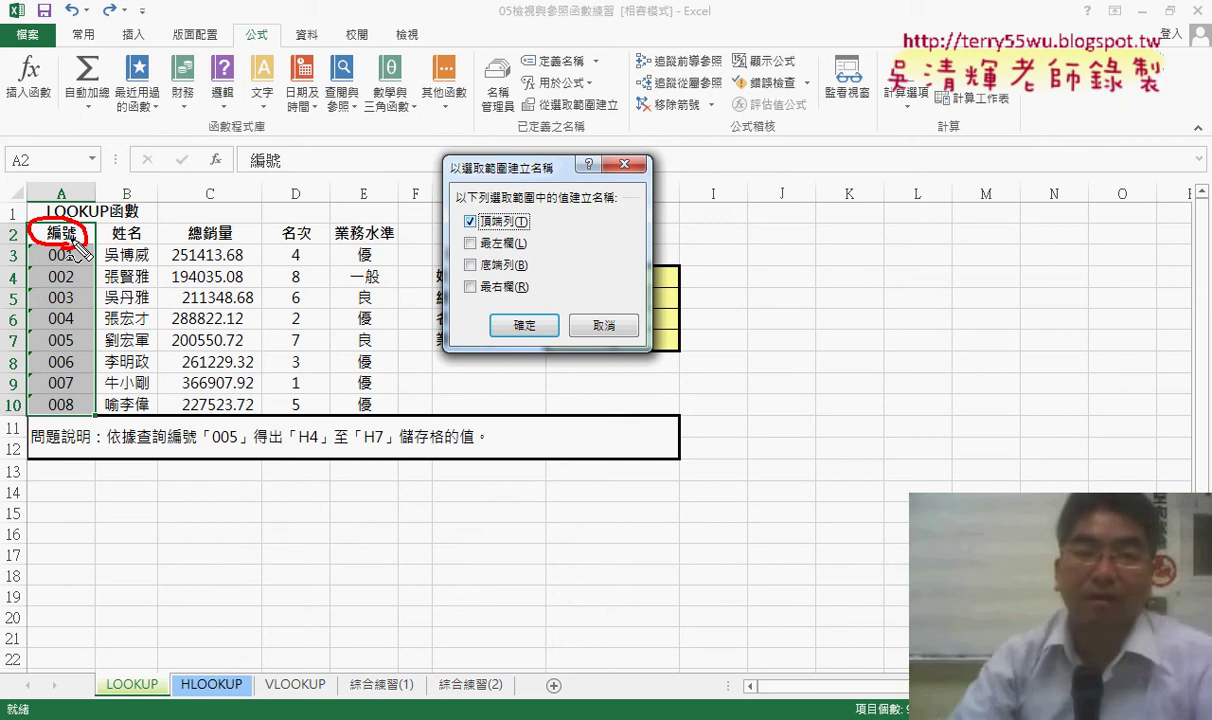
pyautogui.moveTo(113, 218); pyautogui.dragTo(76, 233)
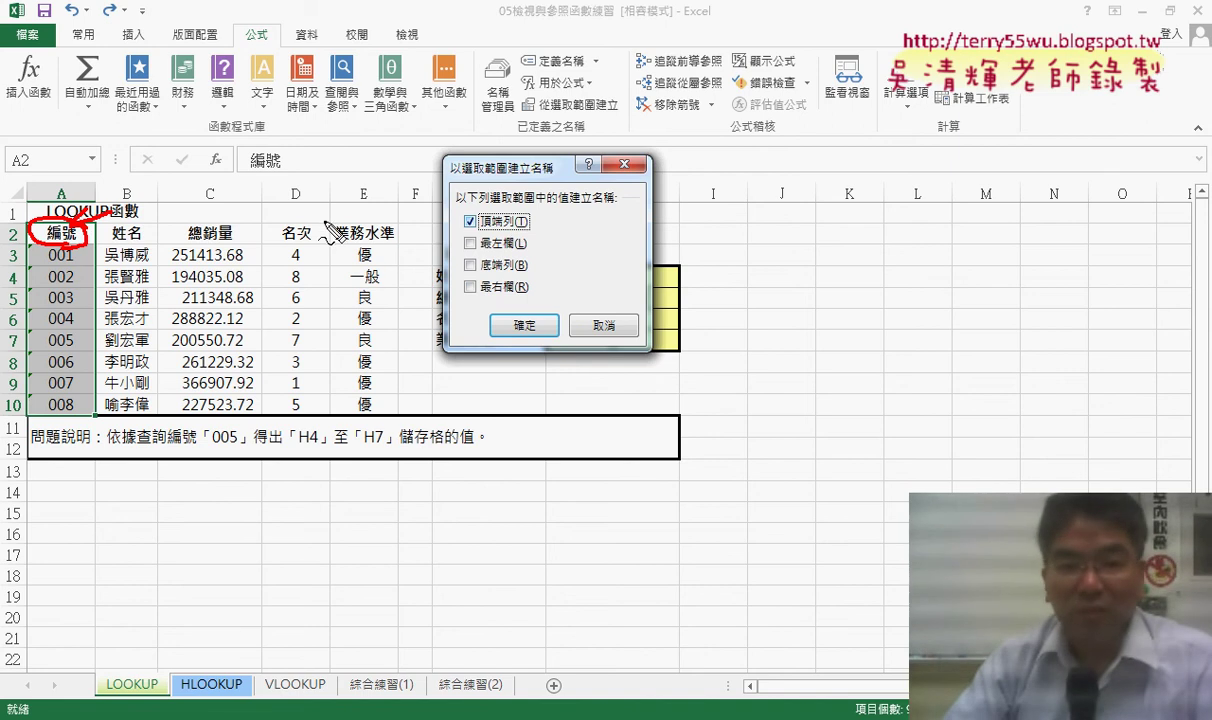
pyautogui.moveTo(528, 214); pyautogui.dragTo(540, 245)
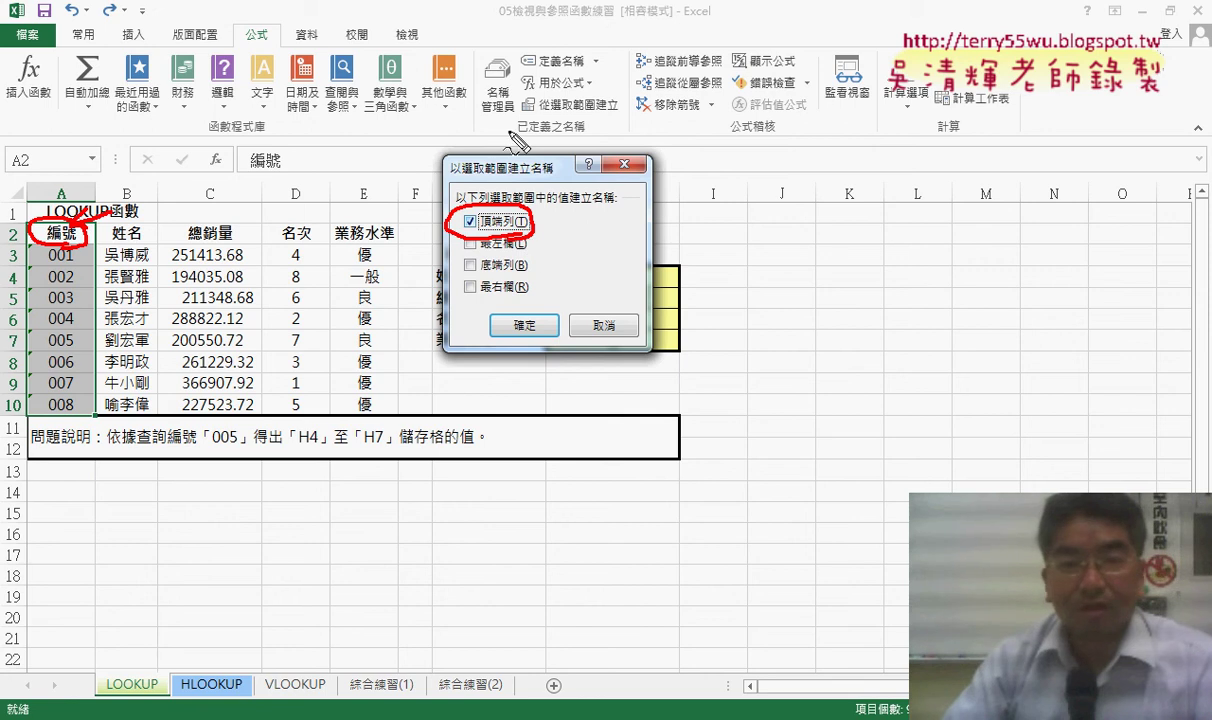
pyautogui.moveTo(272, 14); pyautogui.dragTo(259, 52)
pyautogui.moveTo(560, 113); pyautogui.dragTo(582, 125)
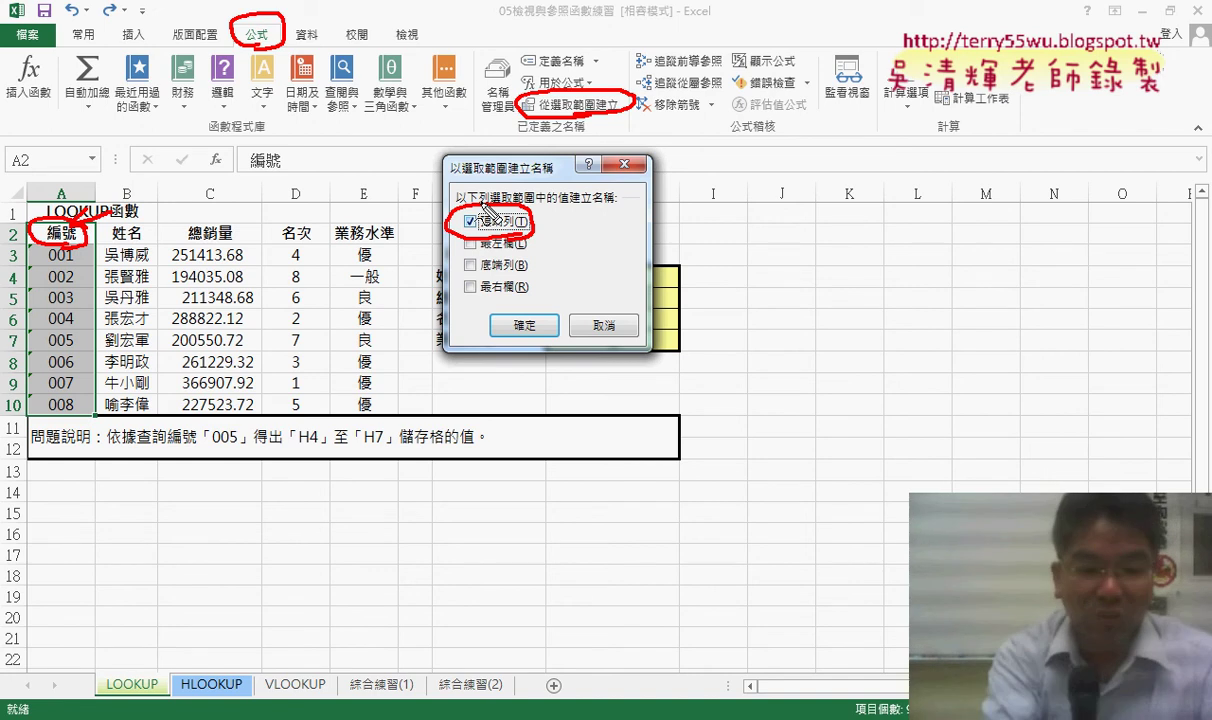
pyautogui.press('Escape')
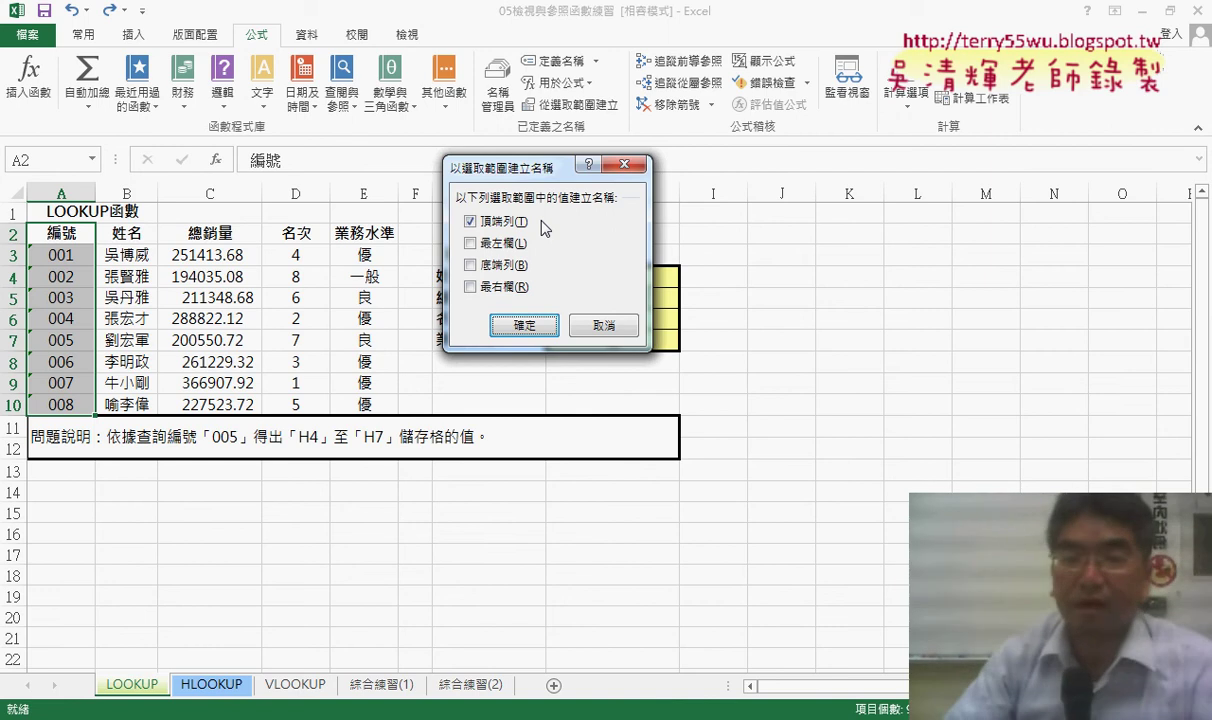
pyautogui.click(527, 327)
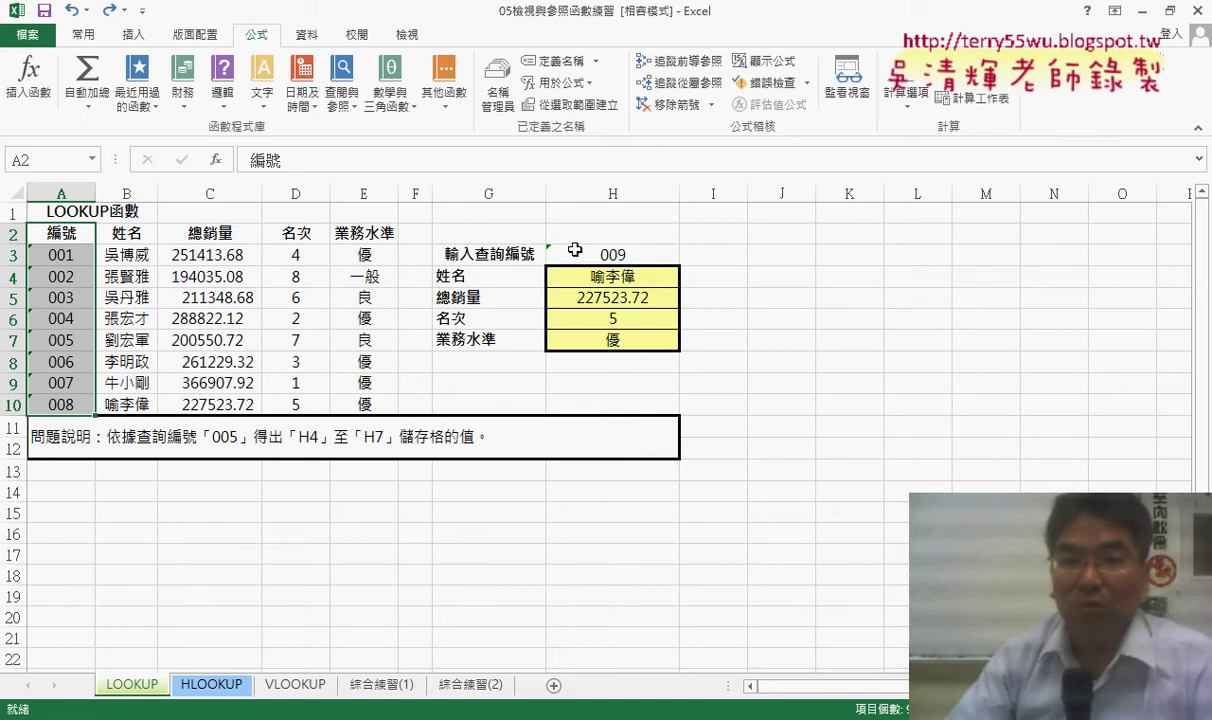
pyautogui.click(497, 104)
pyautogui.click(364, 166)
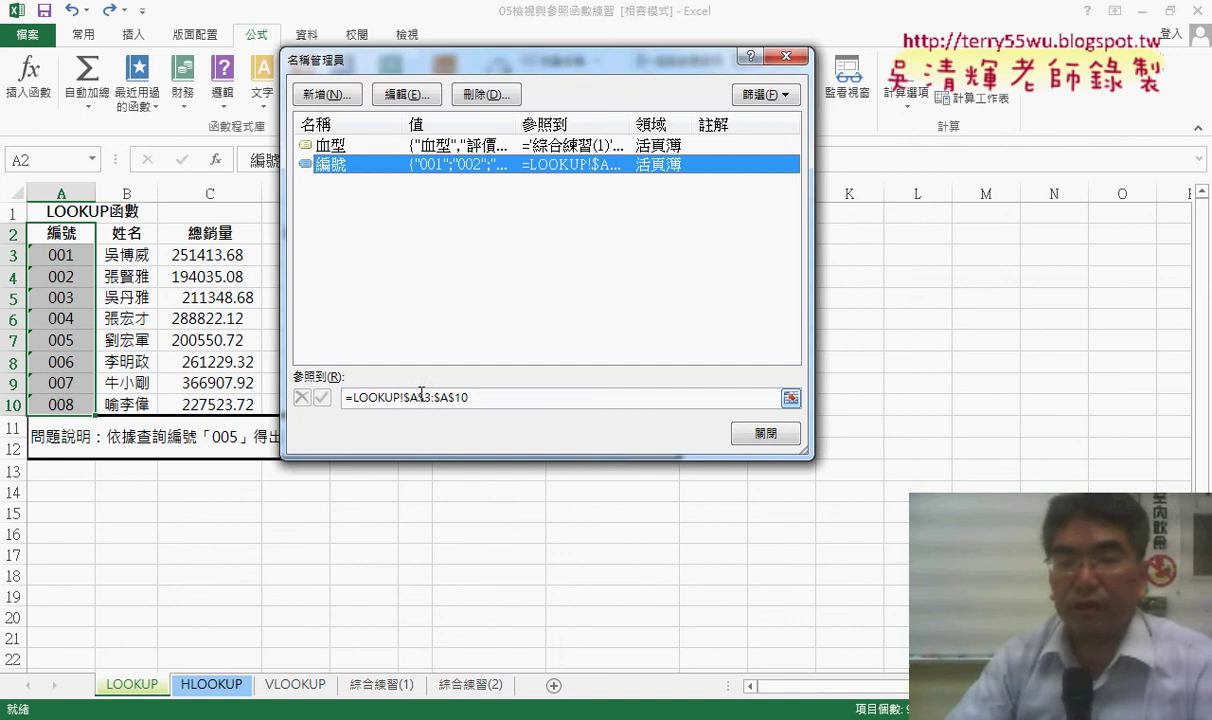
pyautogui.click(493, 398)
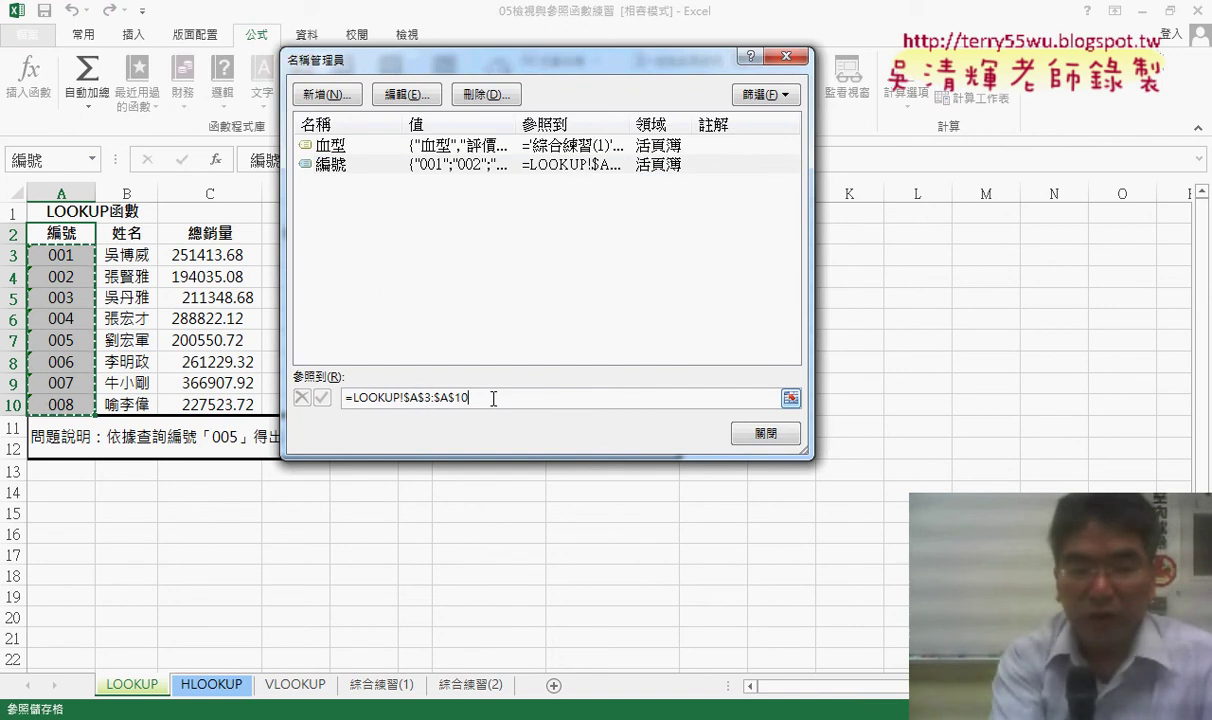
pyautogui.moveTo(352, 158); pyautogui.dragTo(357, 170)
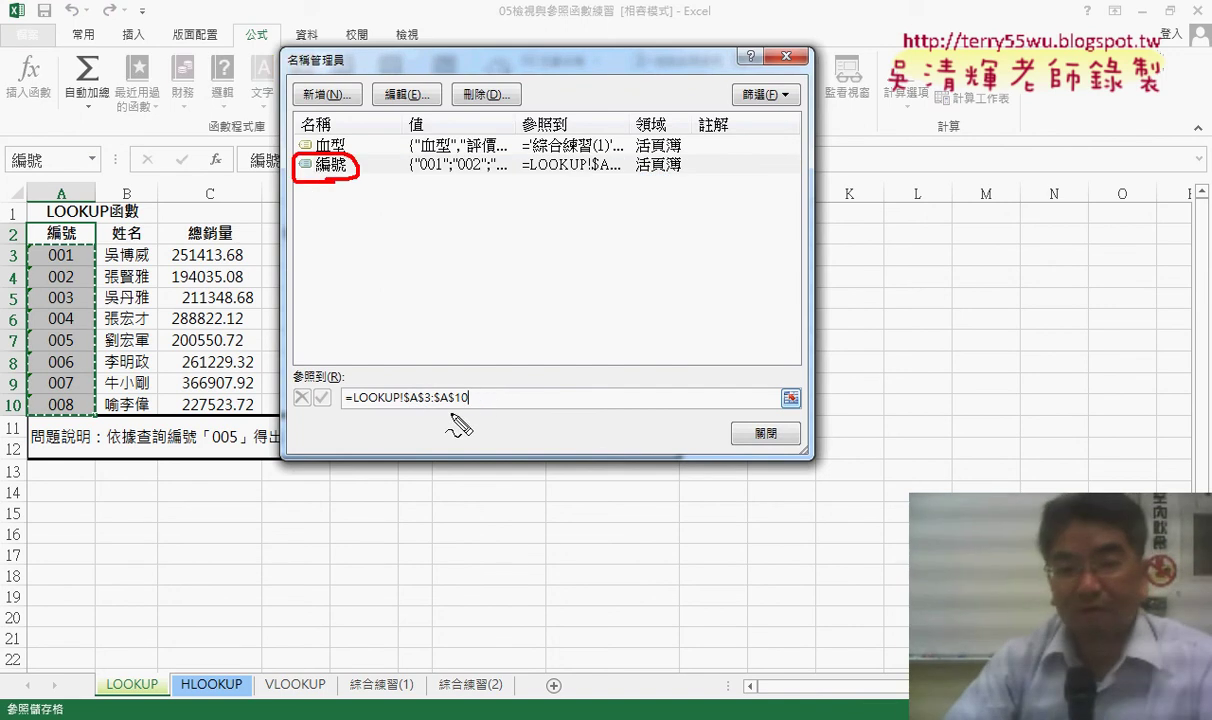
pyautogui.moveTo(452, 420); pyautogui.dragTo(462, 420)
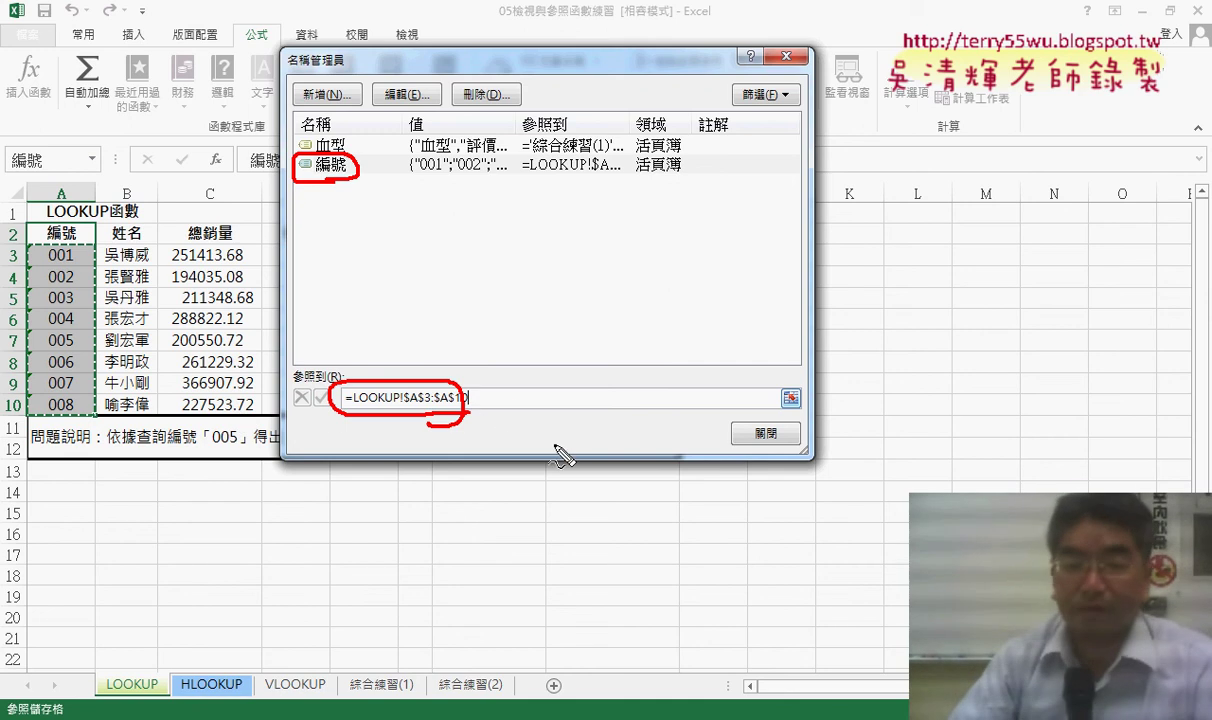
pyautogui.press('Escape')
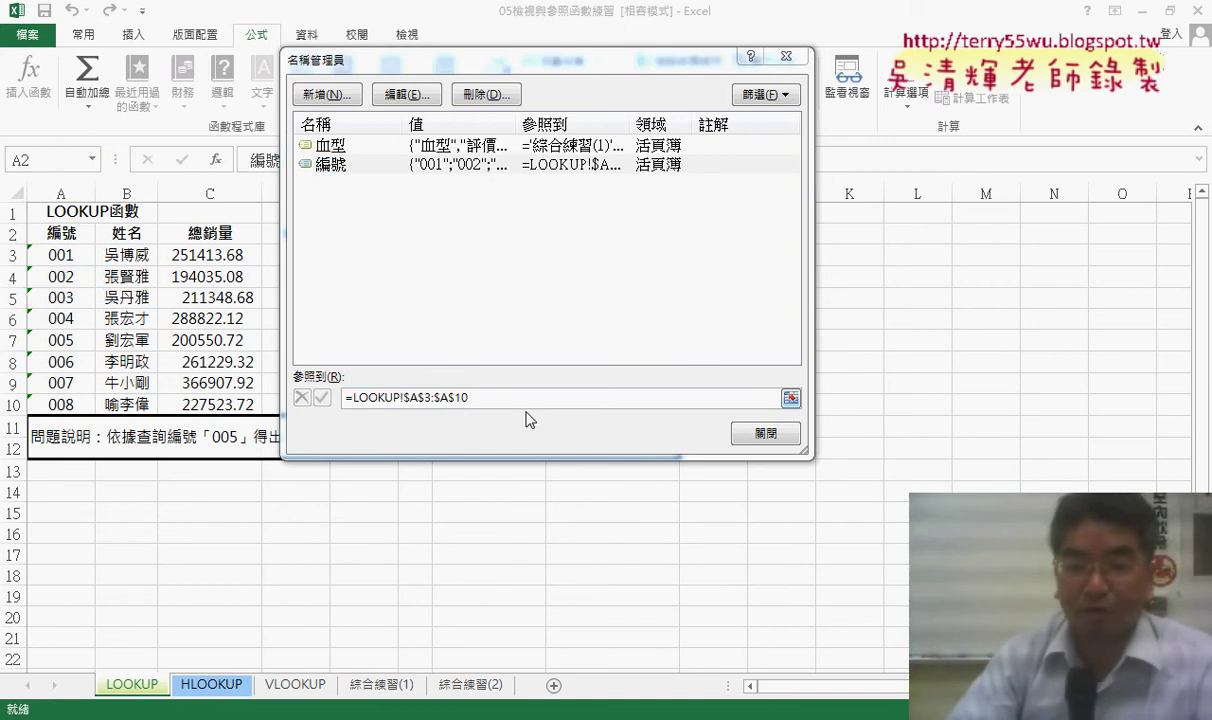
pyautogui.click(763, 436)
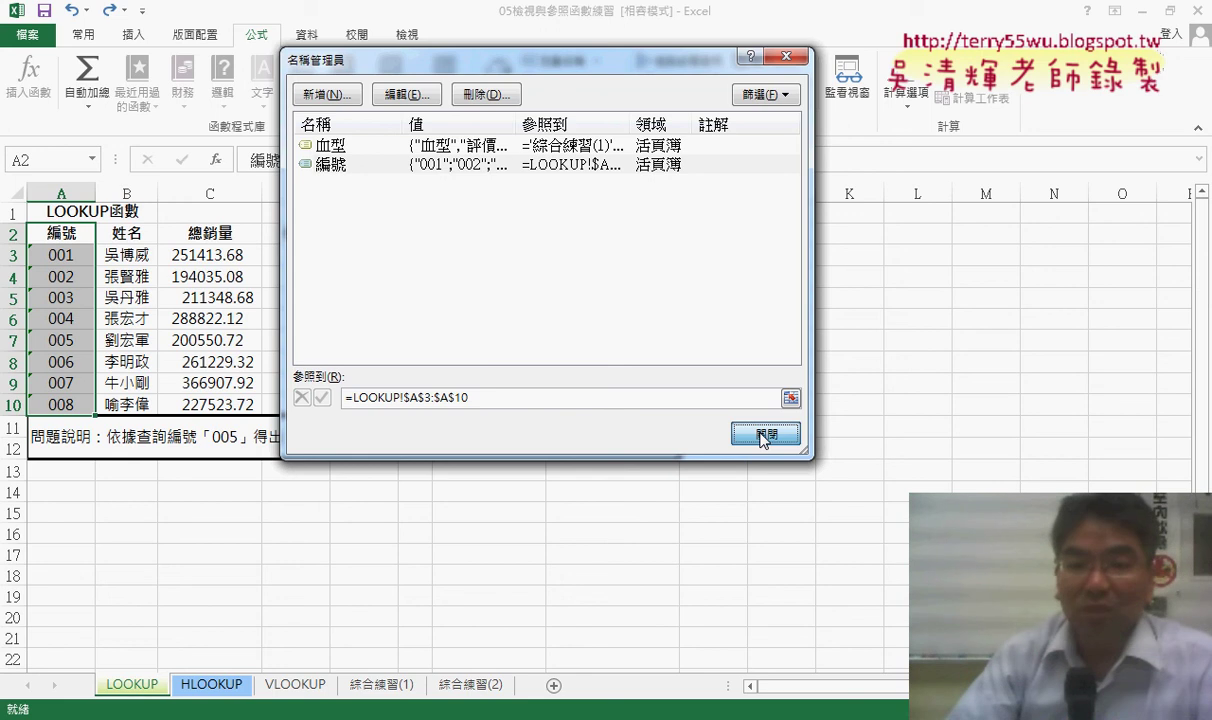
pyautogui.click(357, 166)
pyautogui.click(765, 436)
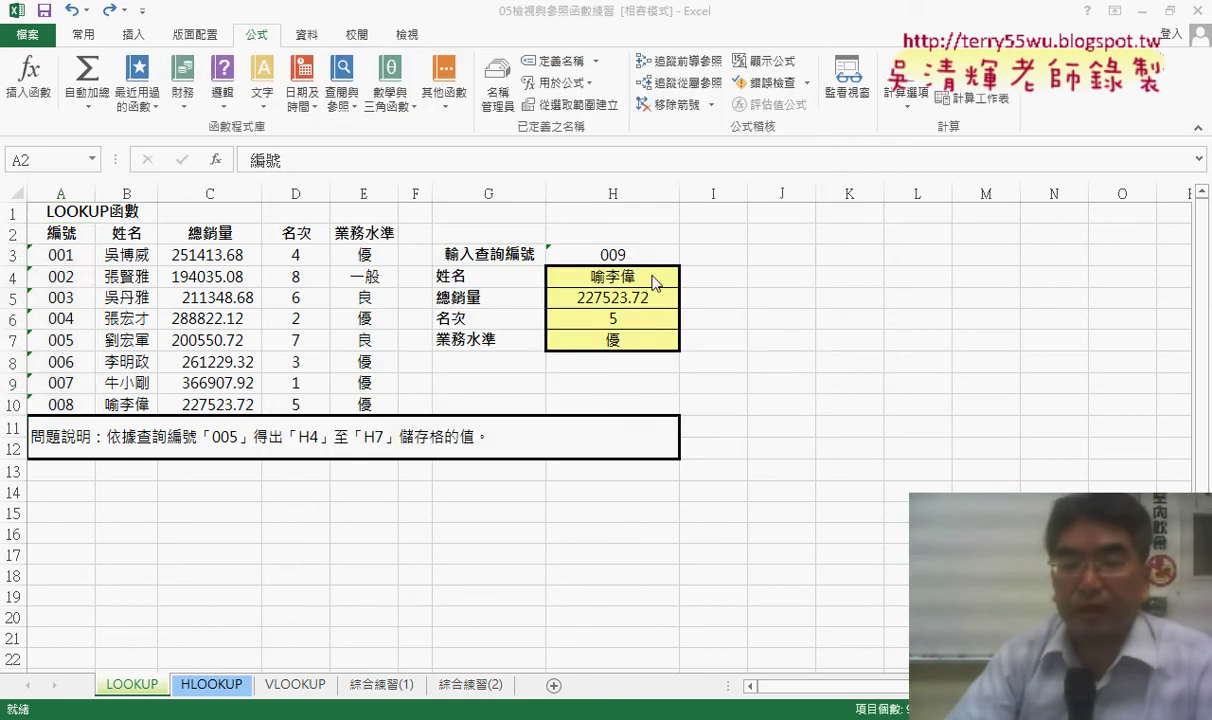
pyautogui.click(625, 250)
pyautogui.write('009')
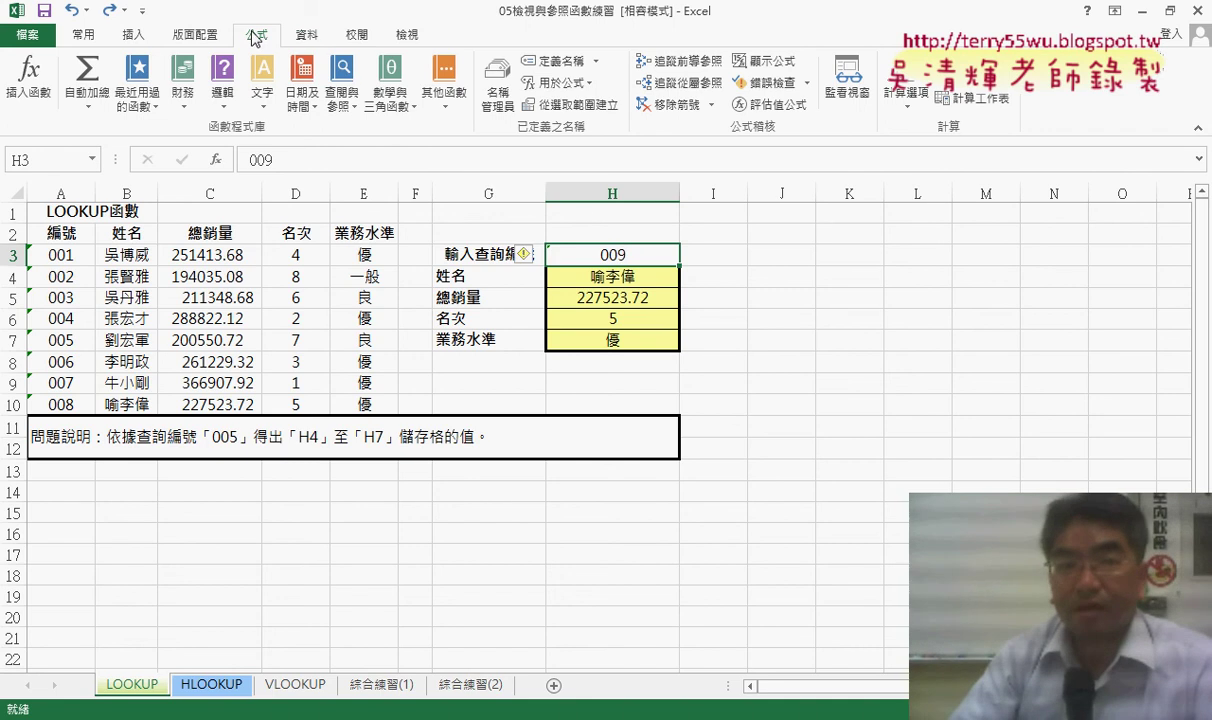
# Set H3's data validation to allow only a List.
pyautogui.click(305, 36)
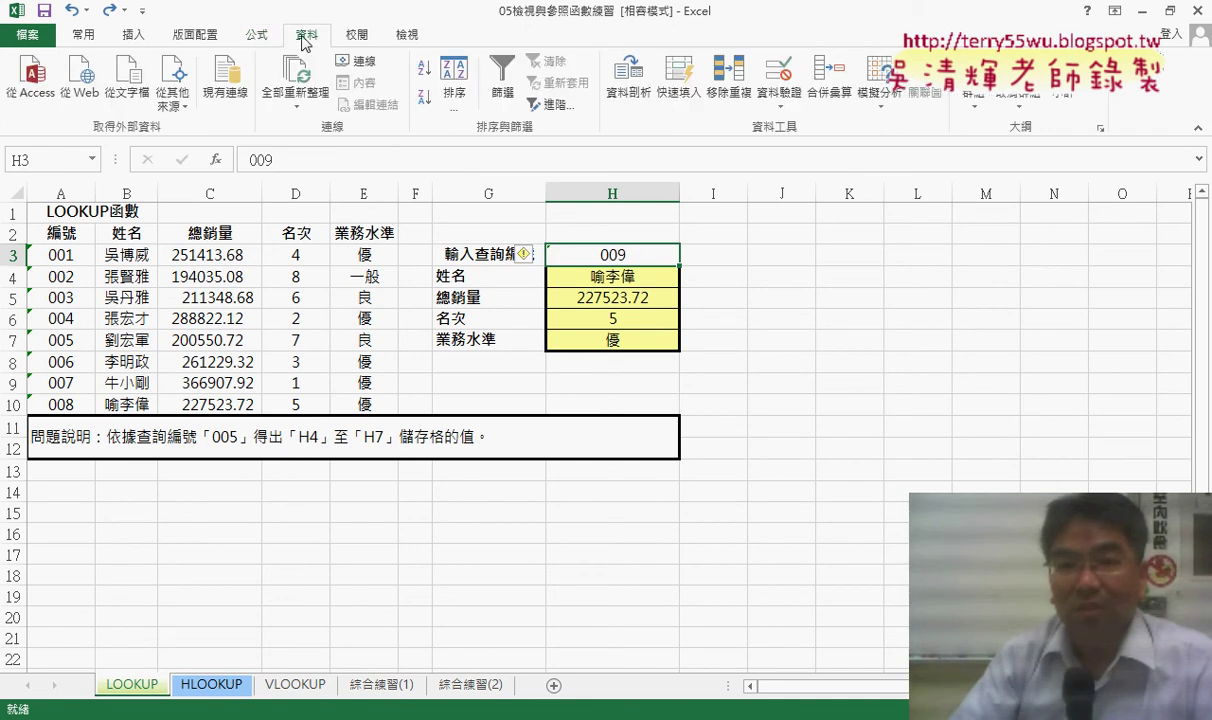
pyautogui.click(778, 72)
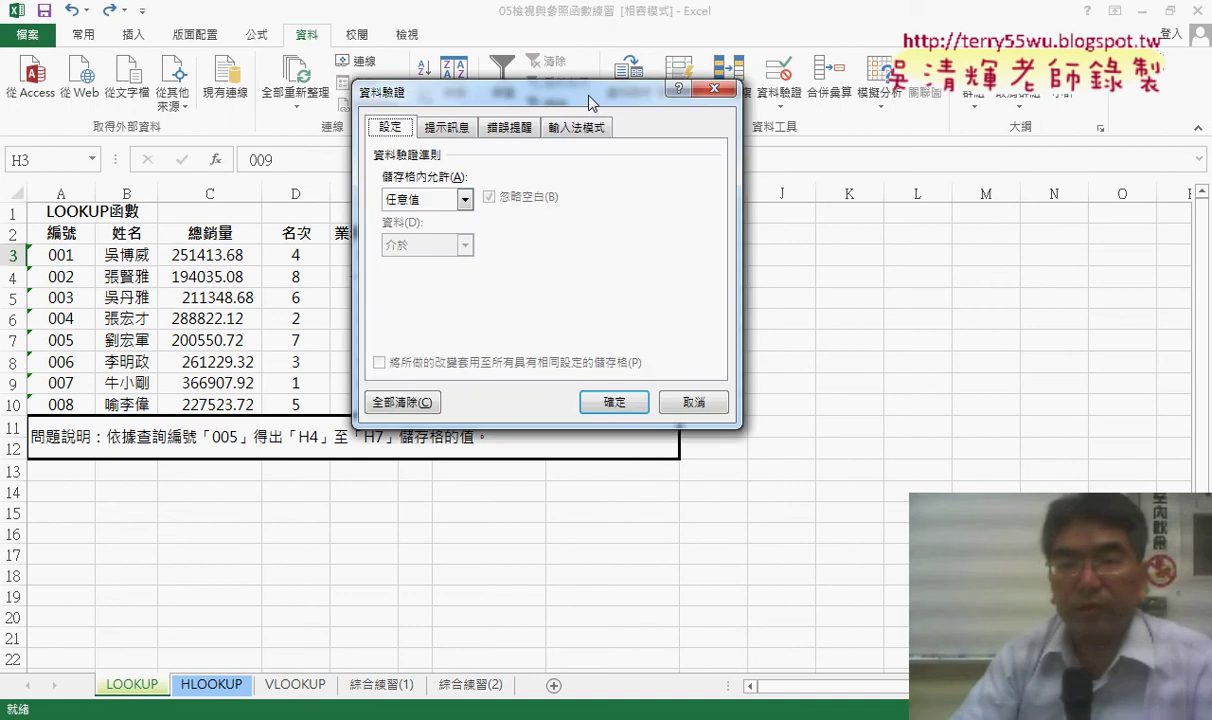
pyautogui.moveTo(860, 105)
pyautogui.mouseDown()
pyautogui.moveTo(803, 183)
pyautogui.moveTo(925, 190)
pyautogui.mouseUp()
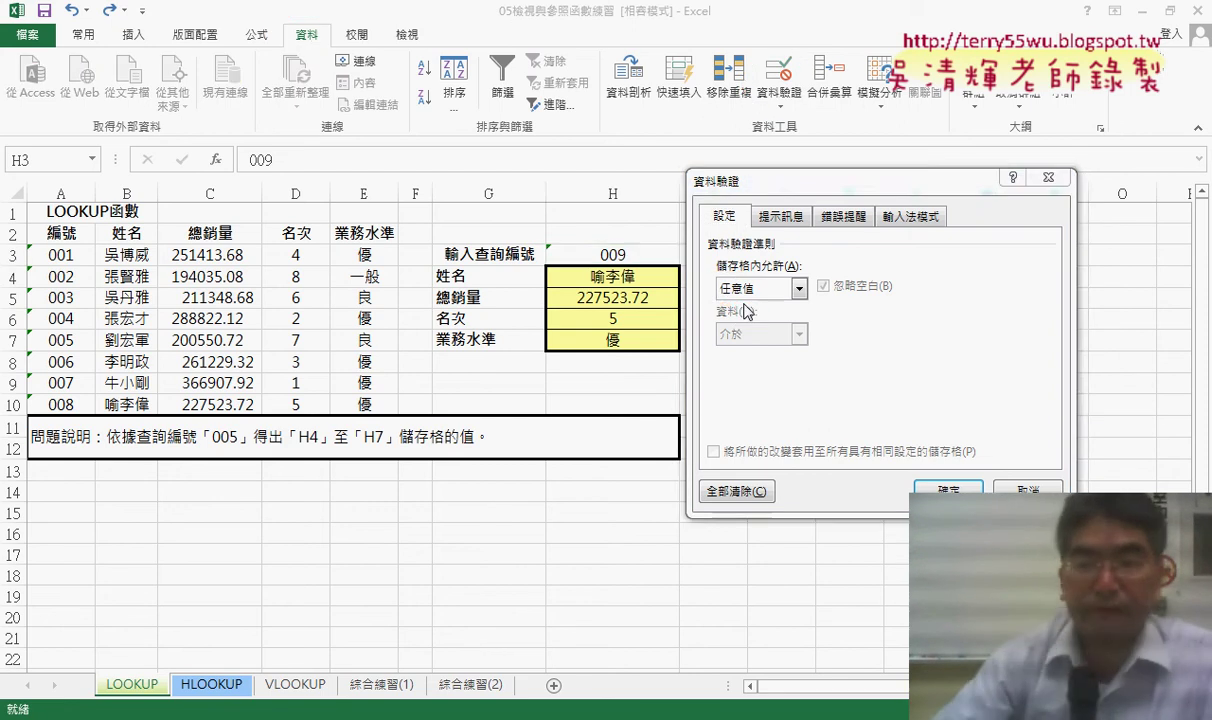
pyautogui.click(777, 293)
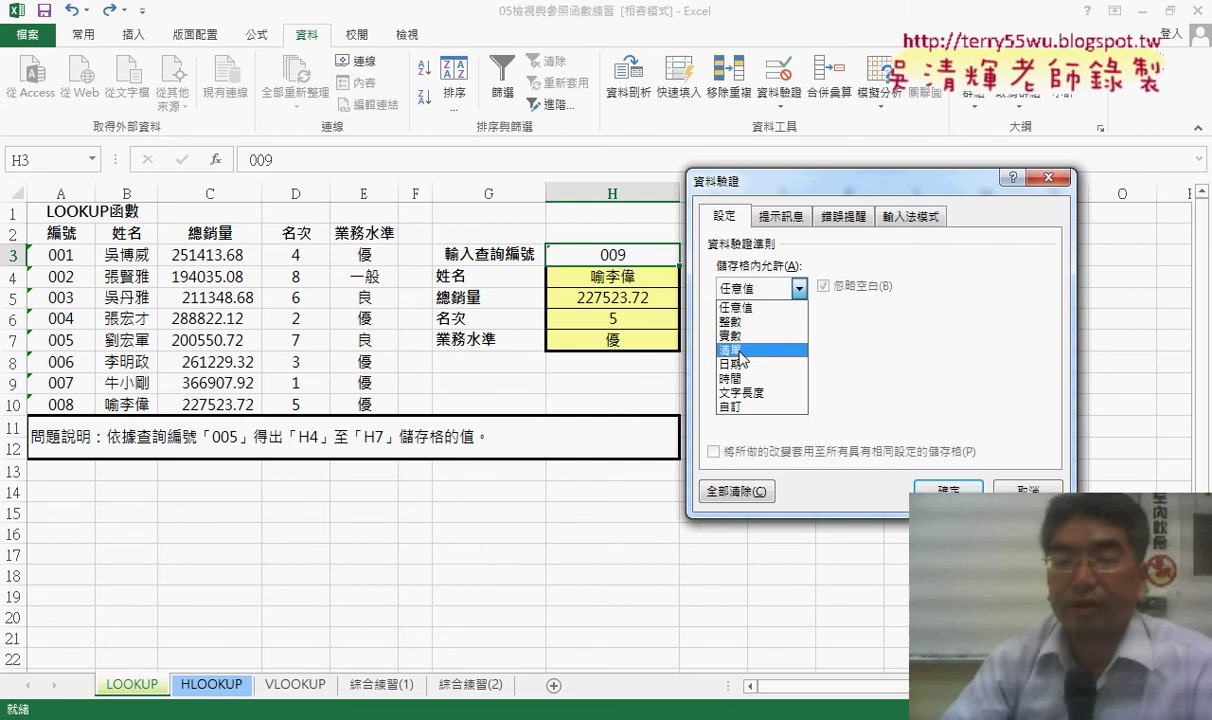
pyautogui.click(741, 357)
pyautogui.click(739, 380)
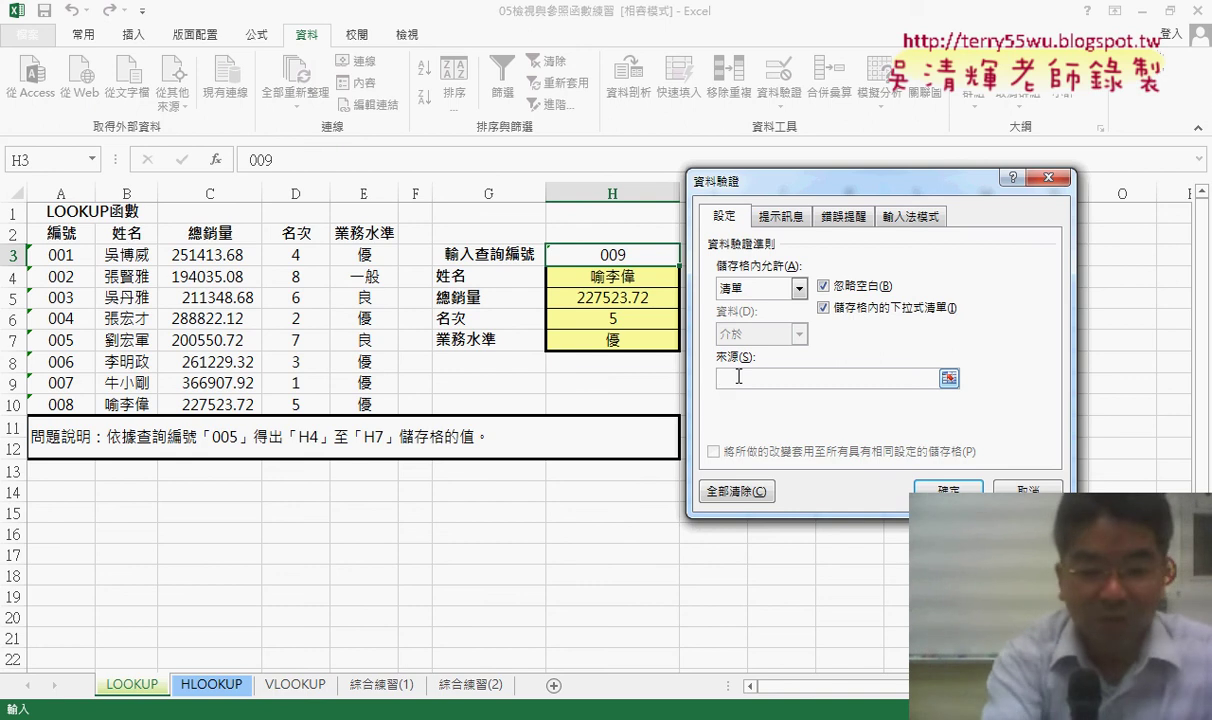
# Use the pasted name =編號 as the list source, marking the IDs and H3 in red, and apply.
pyautogui.press('F3')
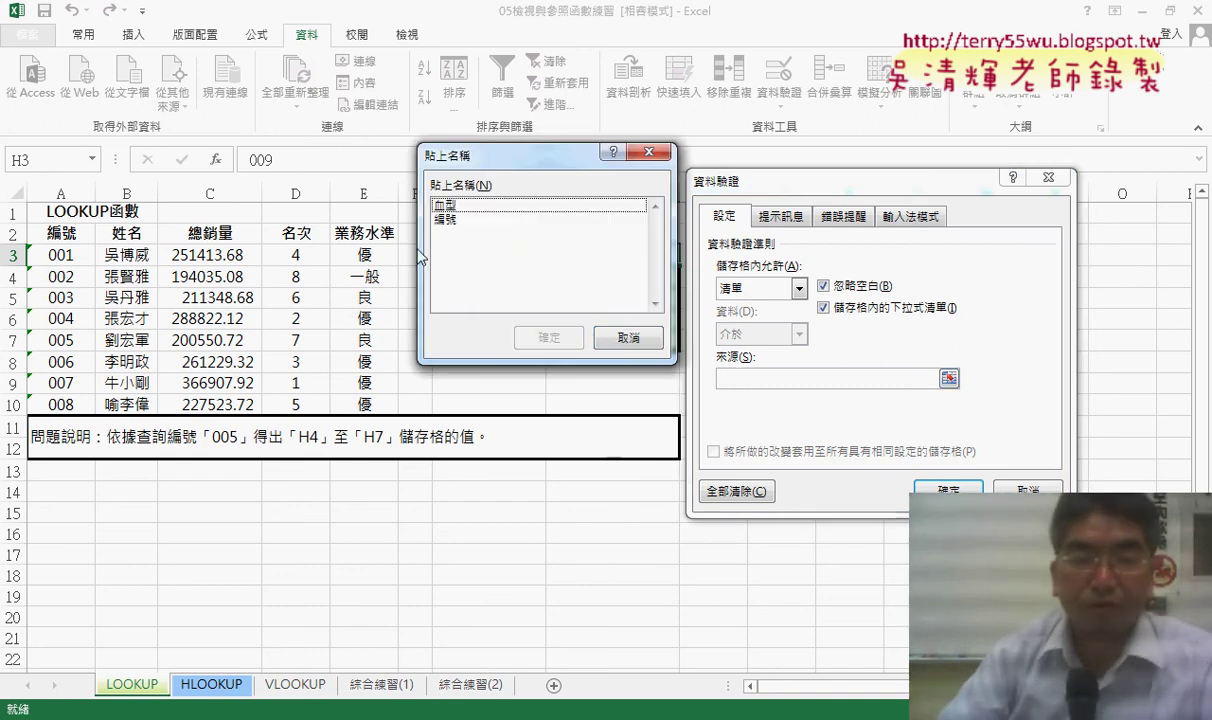
pyautogui.click(445, 219)
pyautogui.click(549, 339)
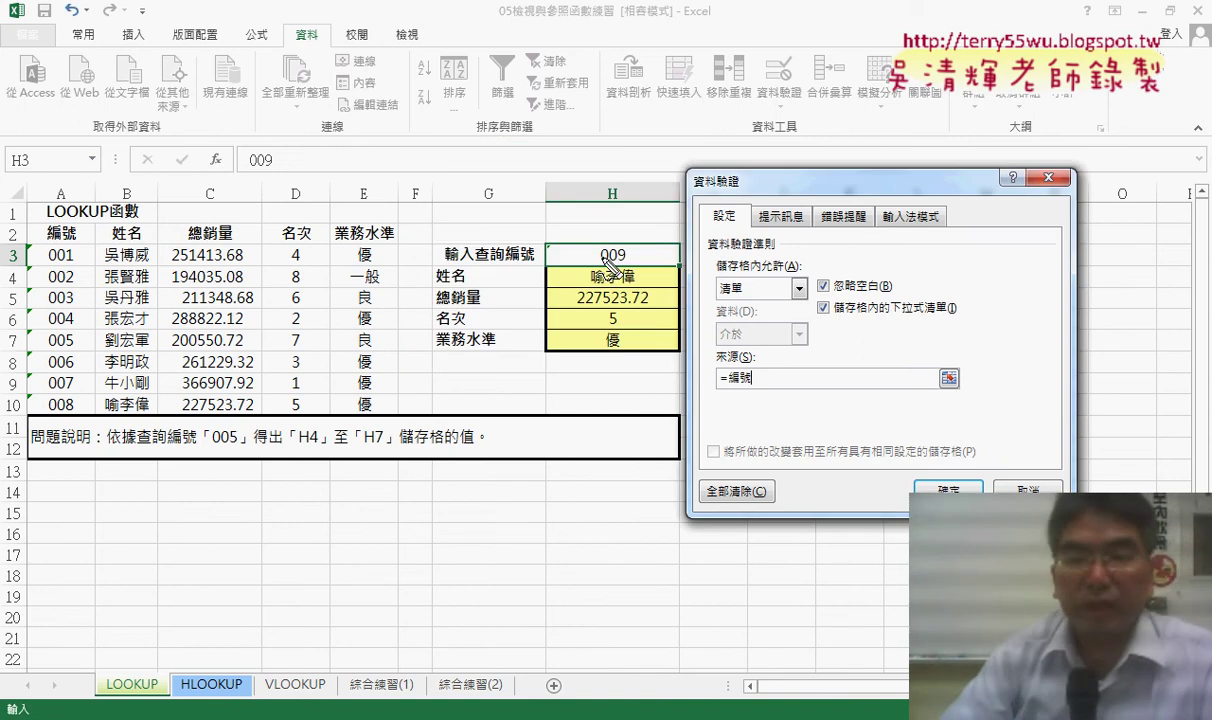
pyautogui.moveTo(72, 415); pyautogui.dragTo(62, 414)
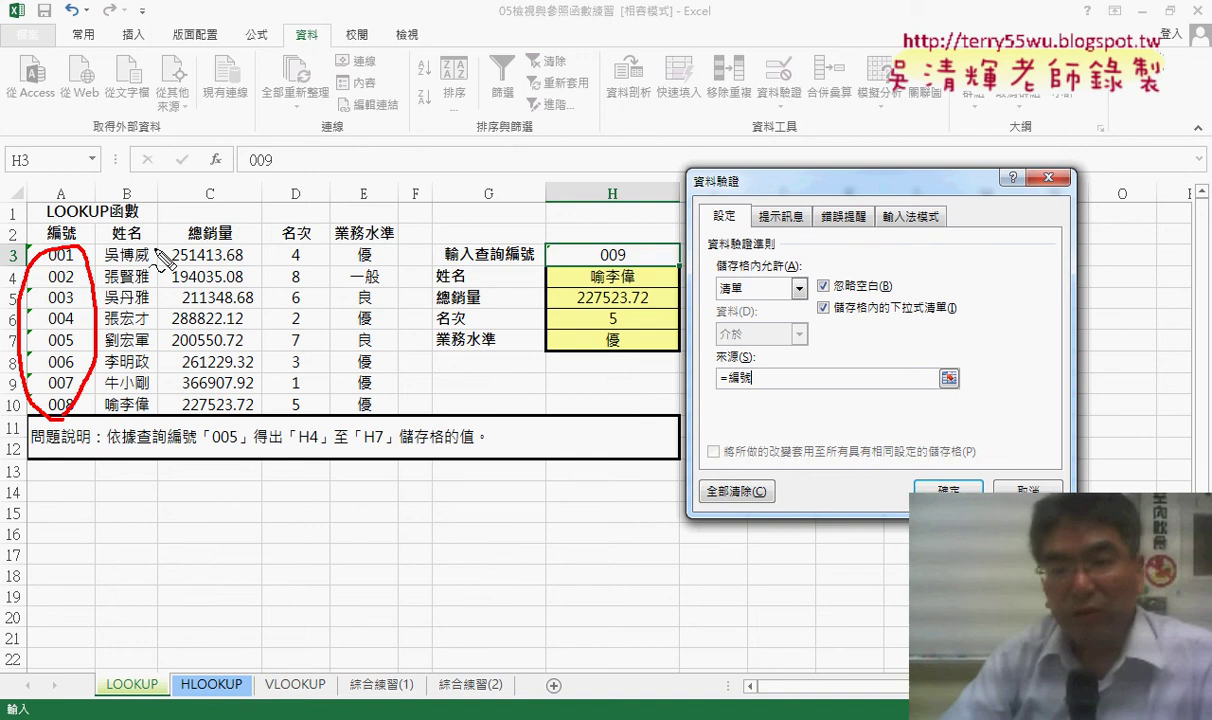
pyautogui.moveTo(656, 262); pyautogui.dragTo(662, 258)
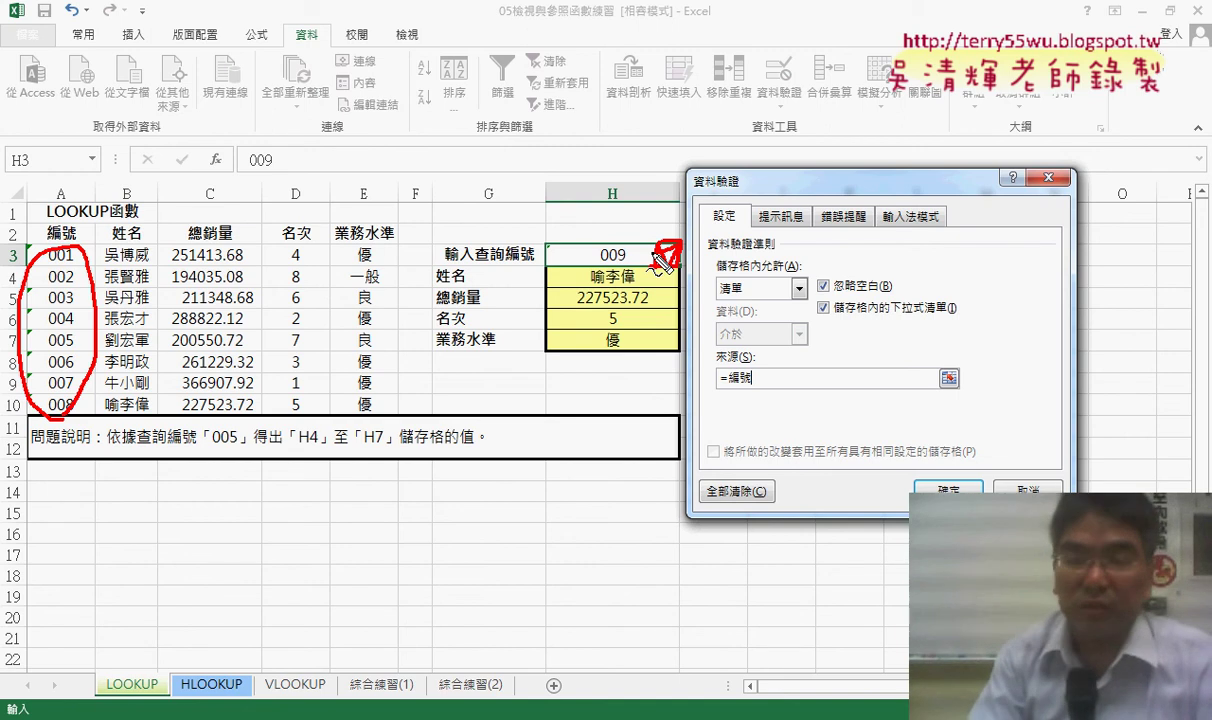
pyautogui.press('Escape')
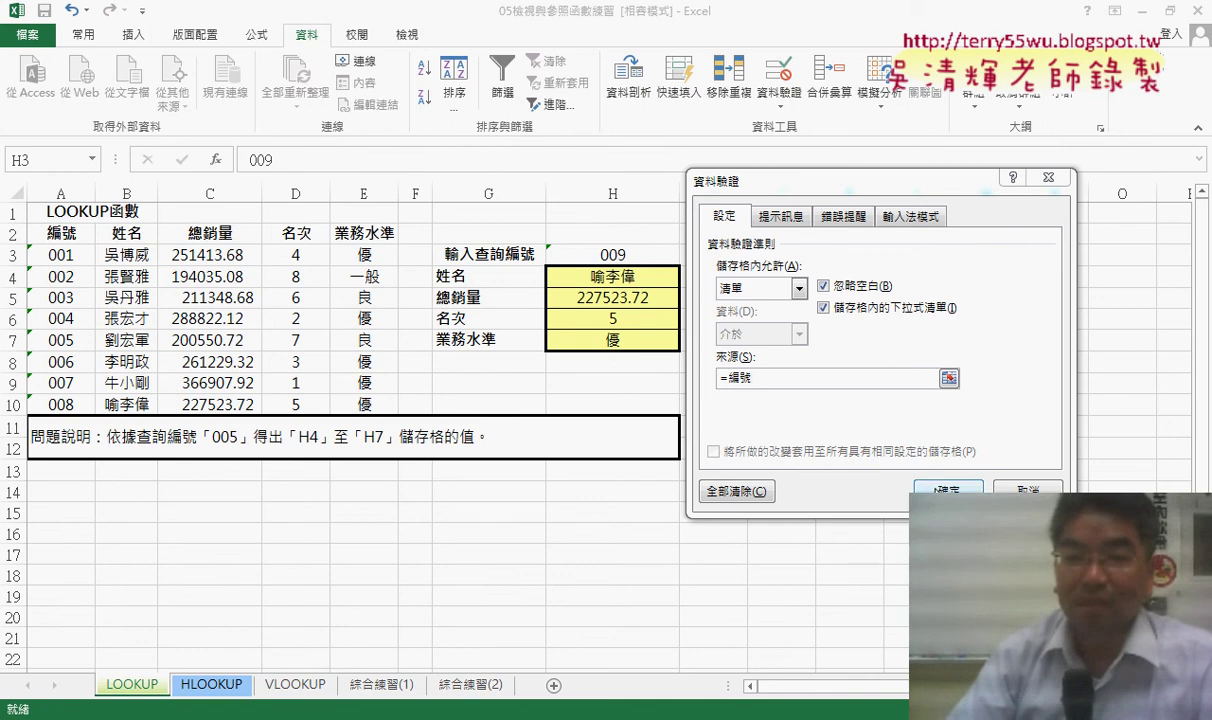
pyautogui.click(945, 491)
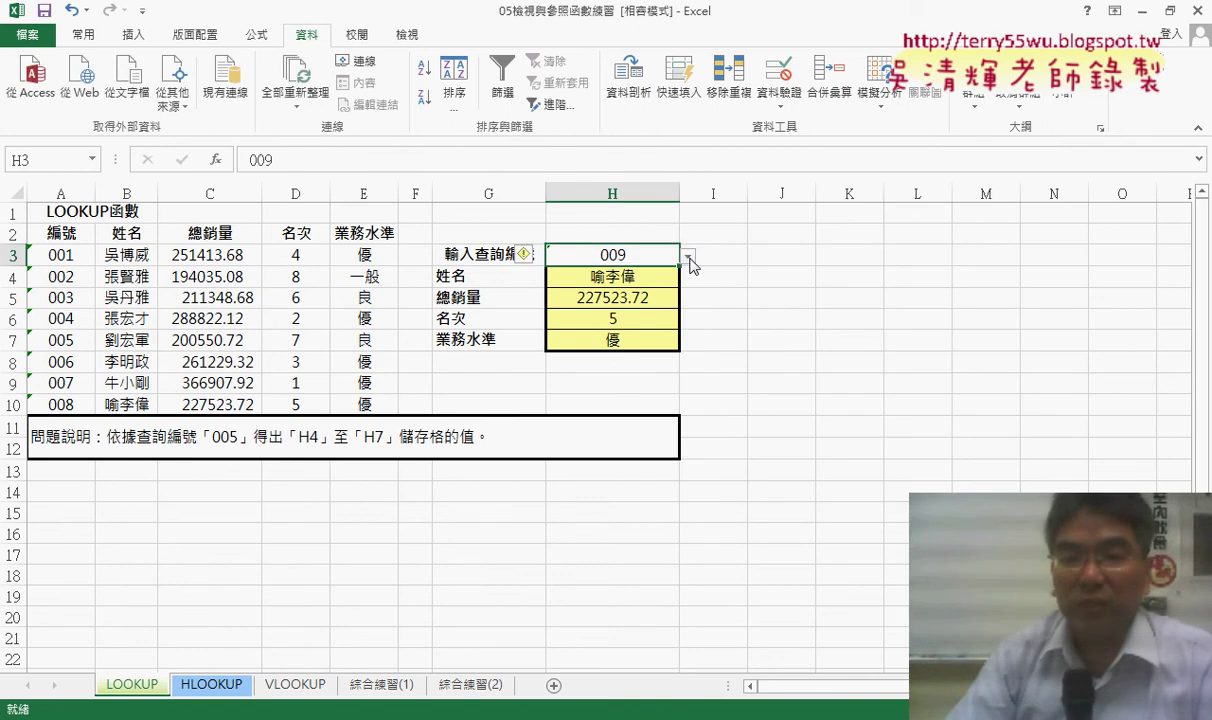
# Pick ID 001, then ID 002, from H3's dropdown list.
pyautogui.click(689, 258)
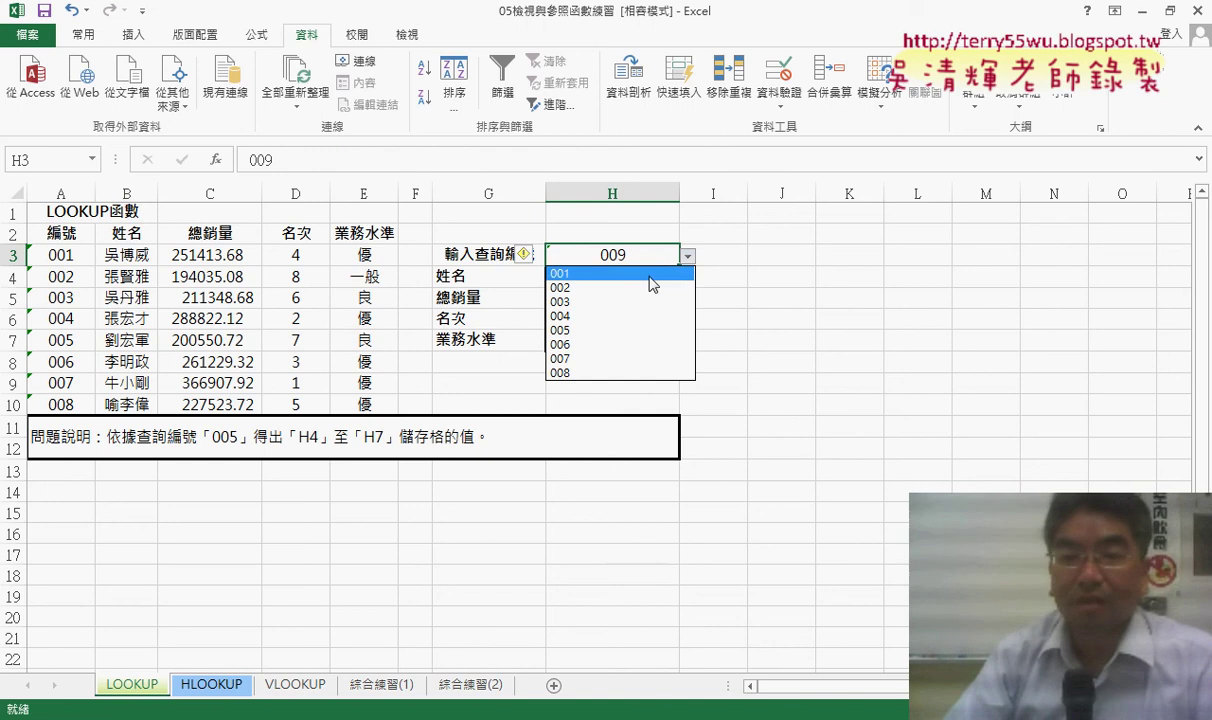
pyautogui.click(650, 273)
pyautogui.click(688, 256)
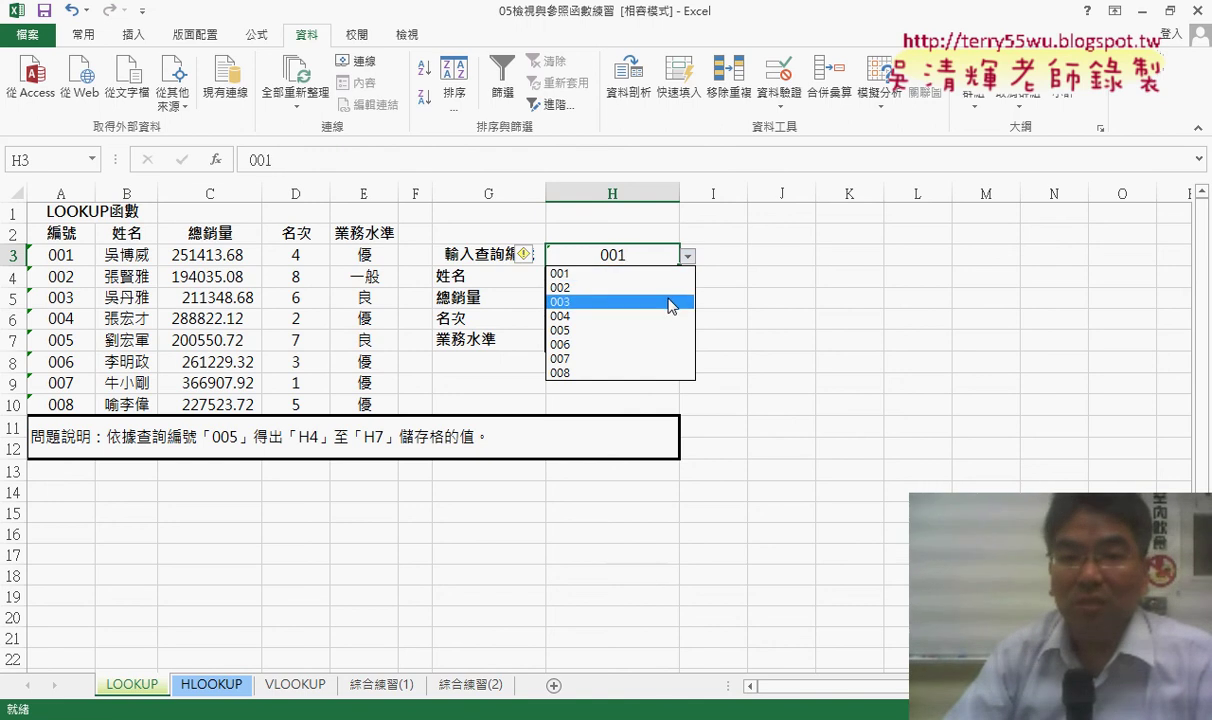
pyautogui.click(675, 287)
# Type 004 directly into H3, then reopen and dismiss its dropdown without changing it.
pyautogui.doubleClick(622, 256)
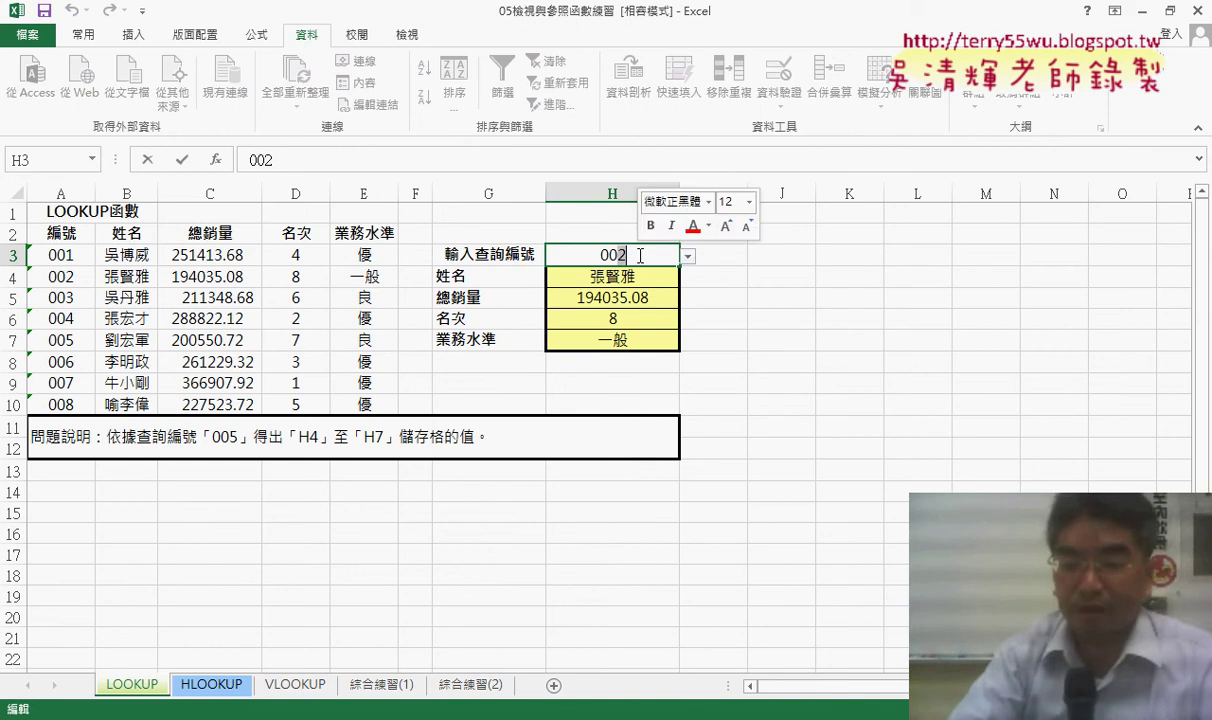
pyautogui.write('004')
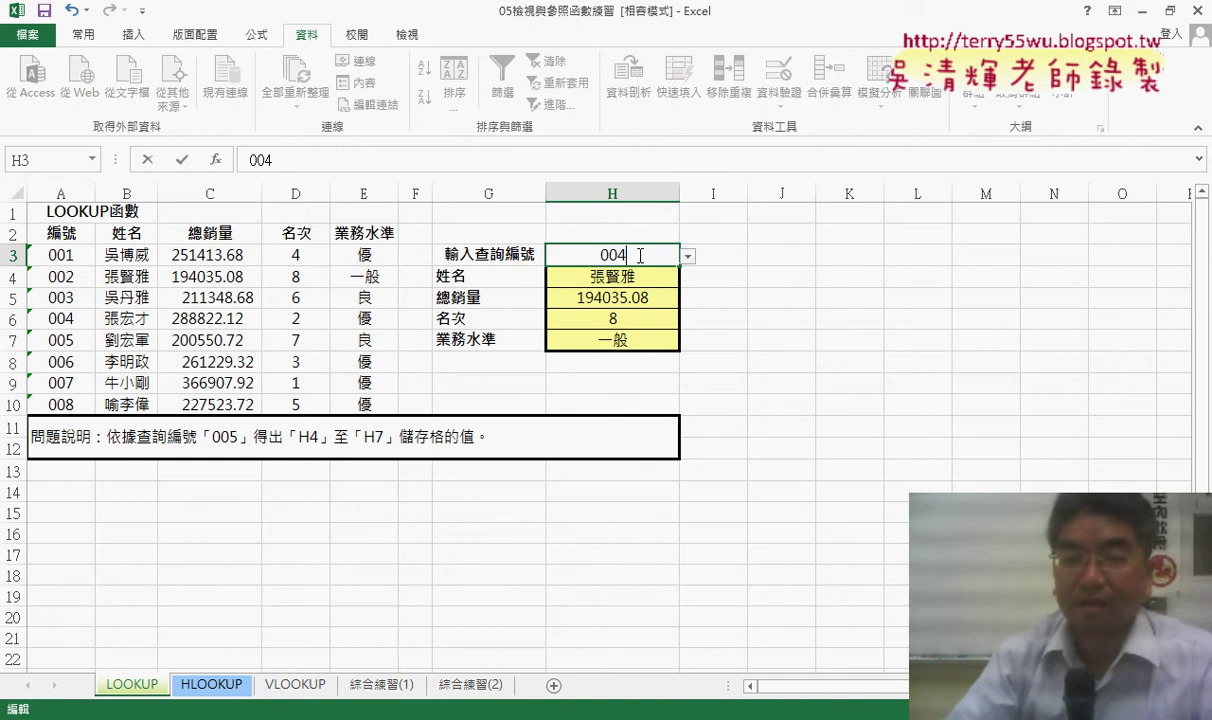
pyautogui.press('Return')
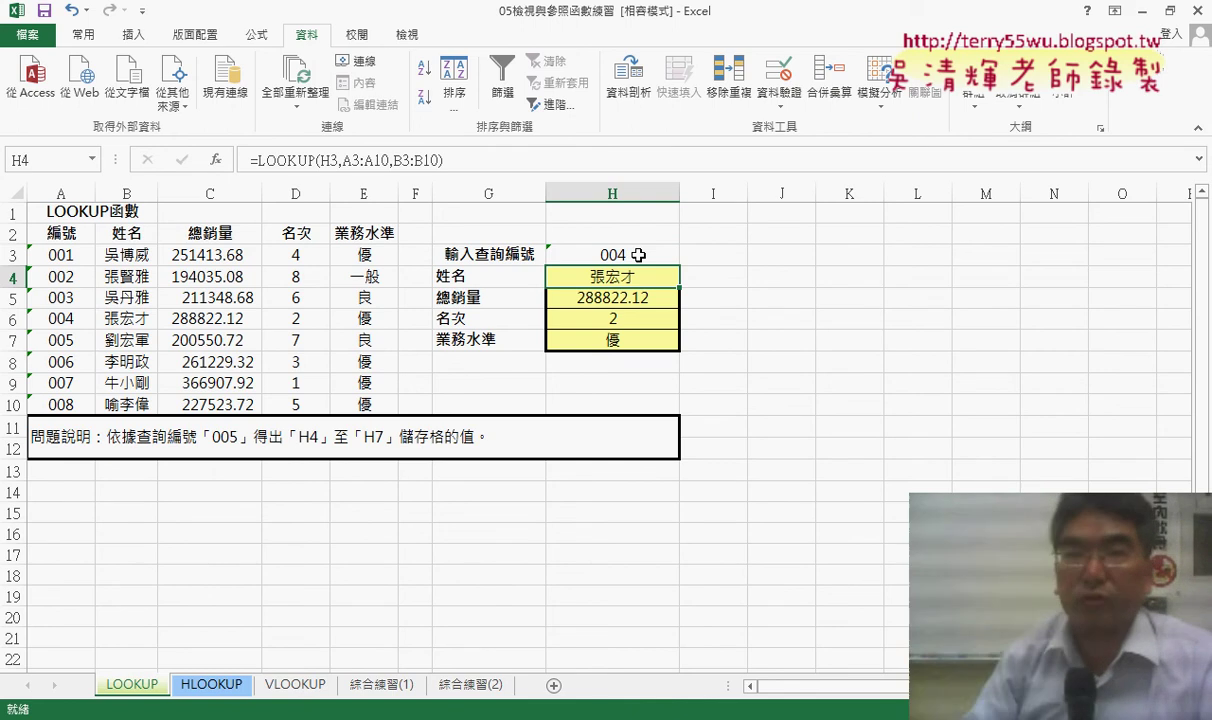
pyautogui.click(638, 255)
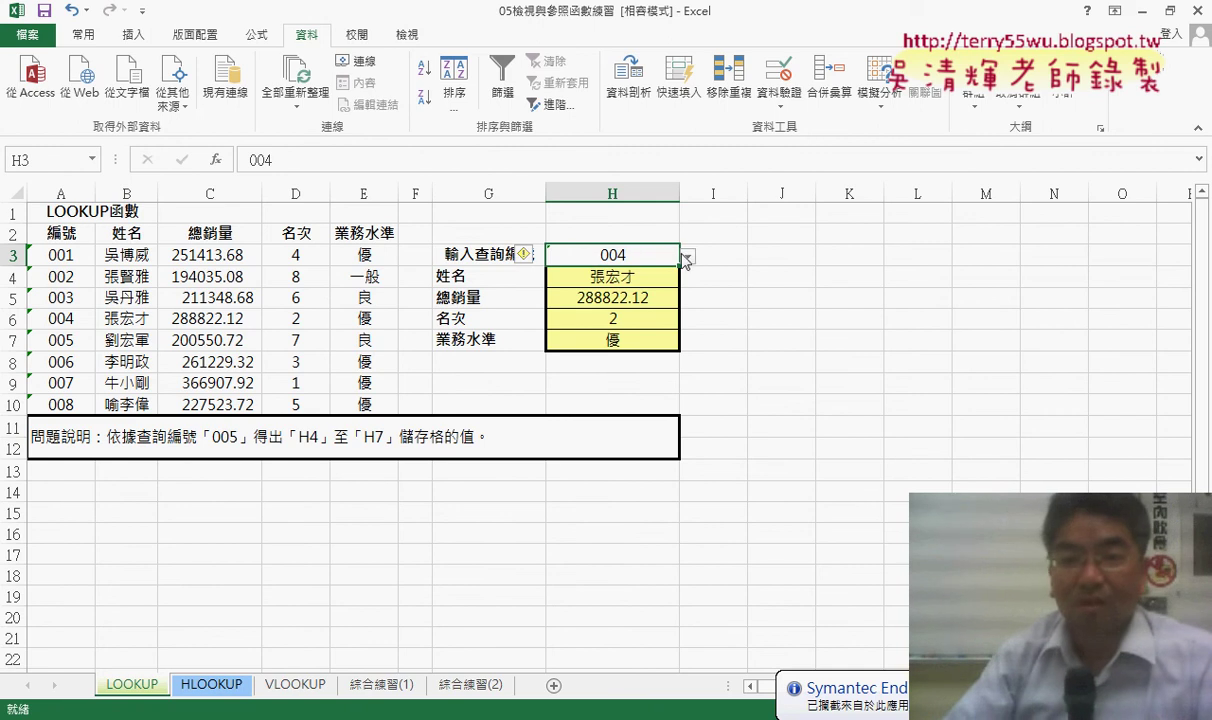
pyautogui.click(687, 258)
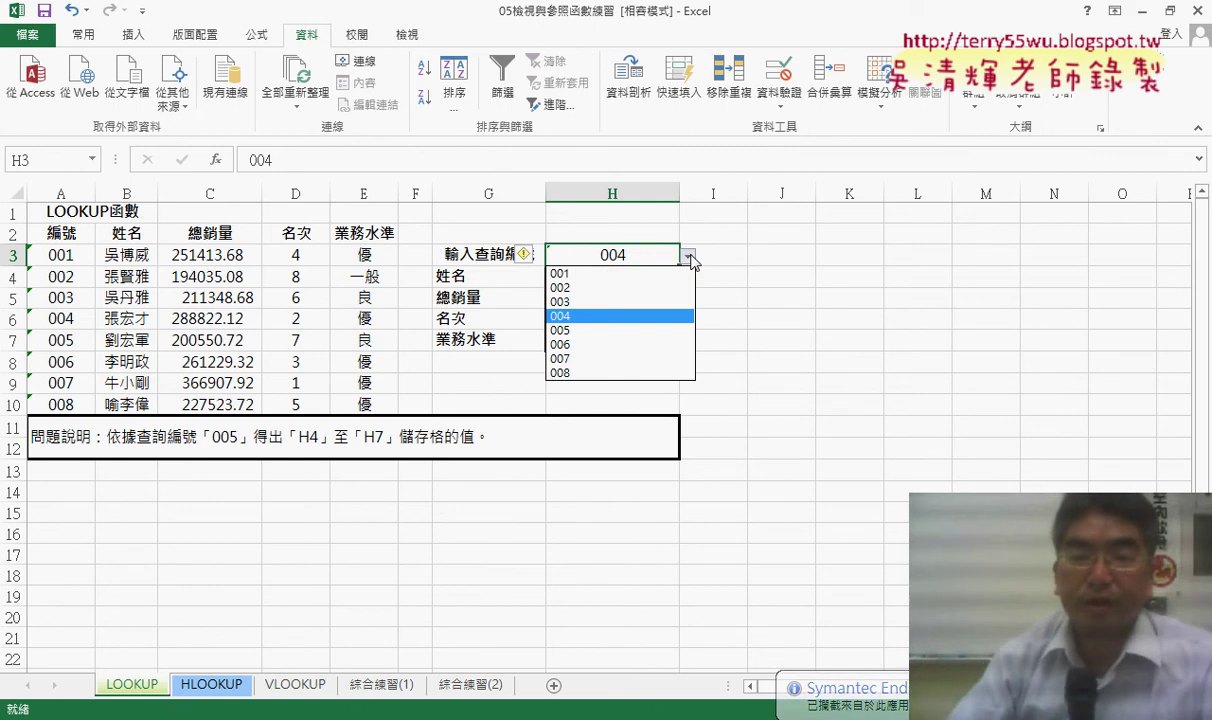
pyautogui.press('Escape')
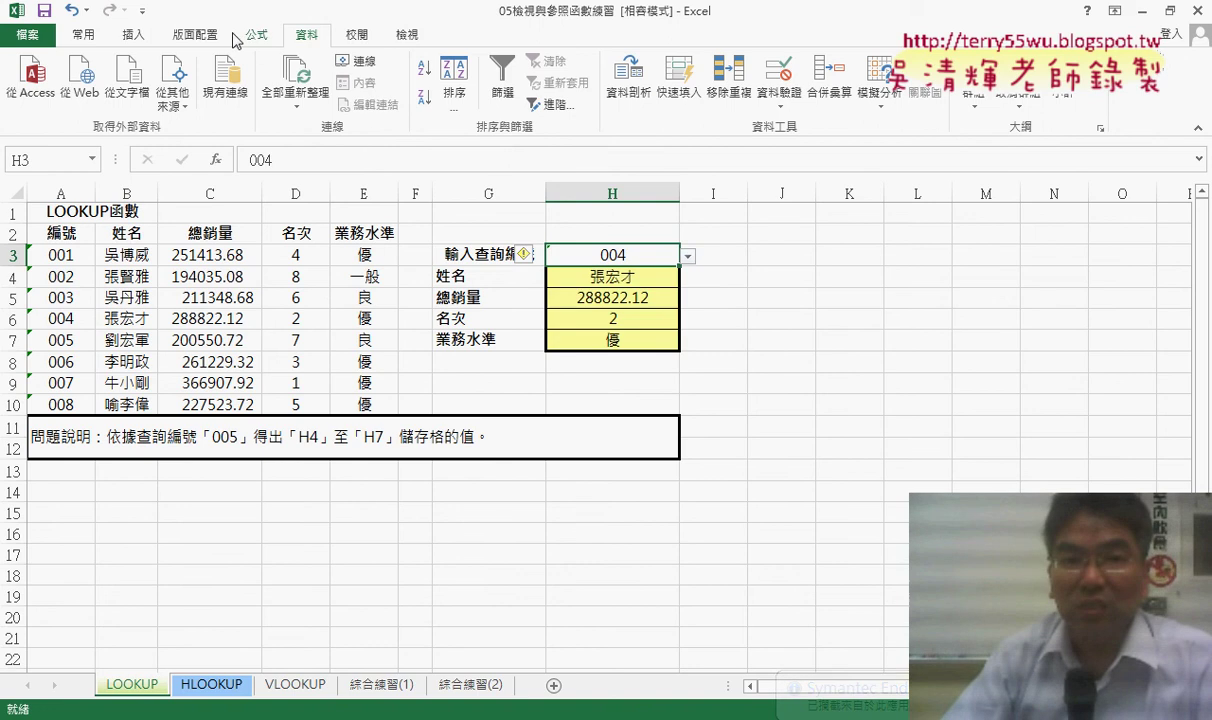
pyautogui.click(246, 36)
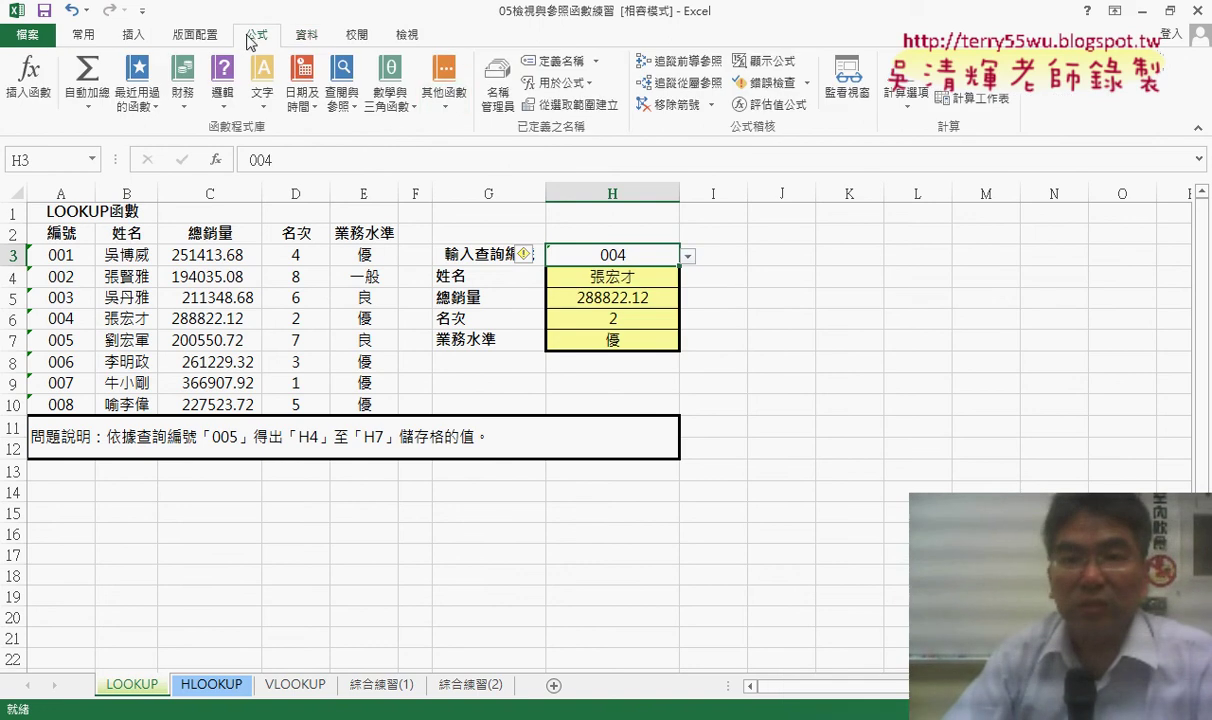
pyautogui.moveTo(61, 233)
pyautogui.mouseDown()
pyautogui.moveTo(61, 416)
pyautogui.moveTo(61, 404)
pyautogui.mouseUp()
pyautogui.click(572, 104)
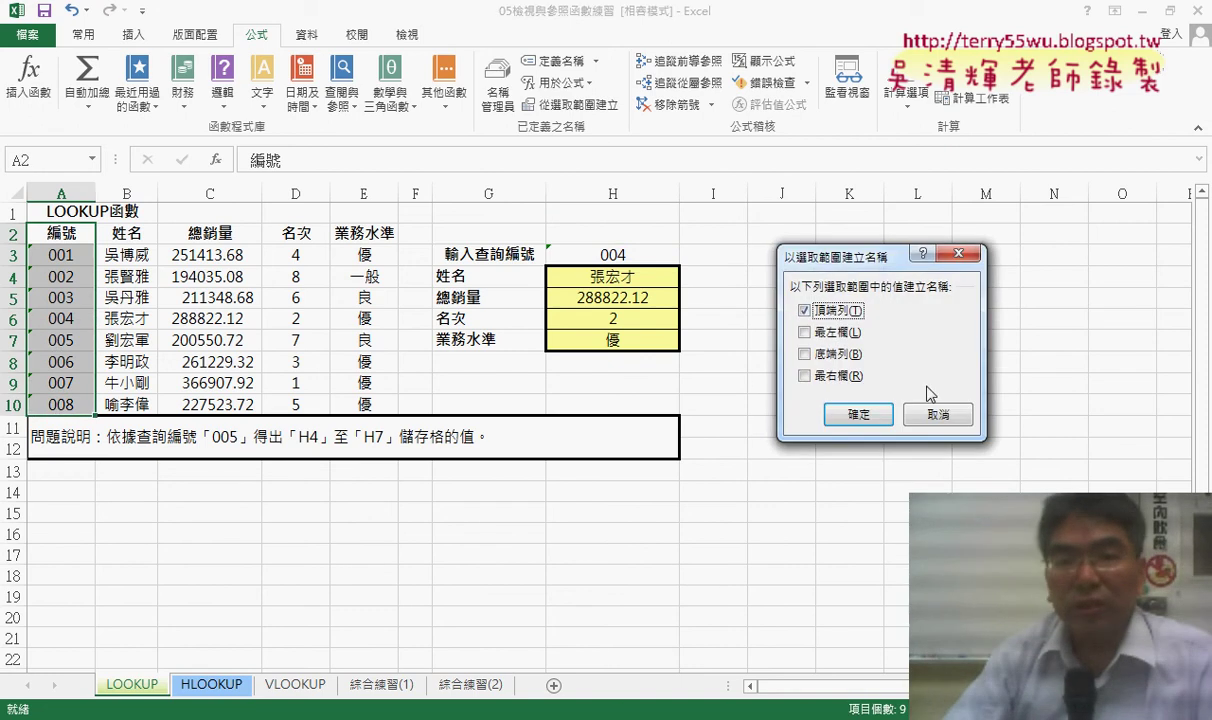
pyautogui.click(858, 414)
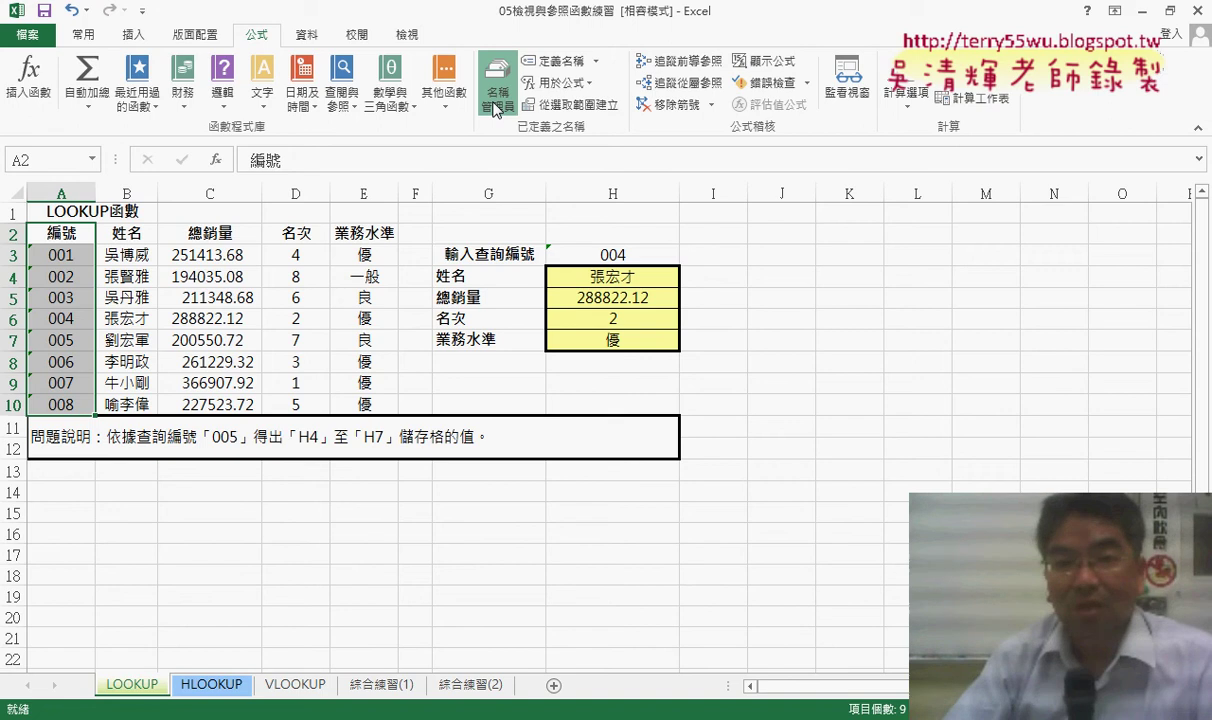
pyautogui.click(495, 104)
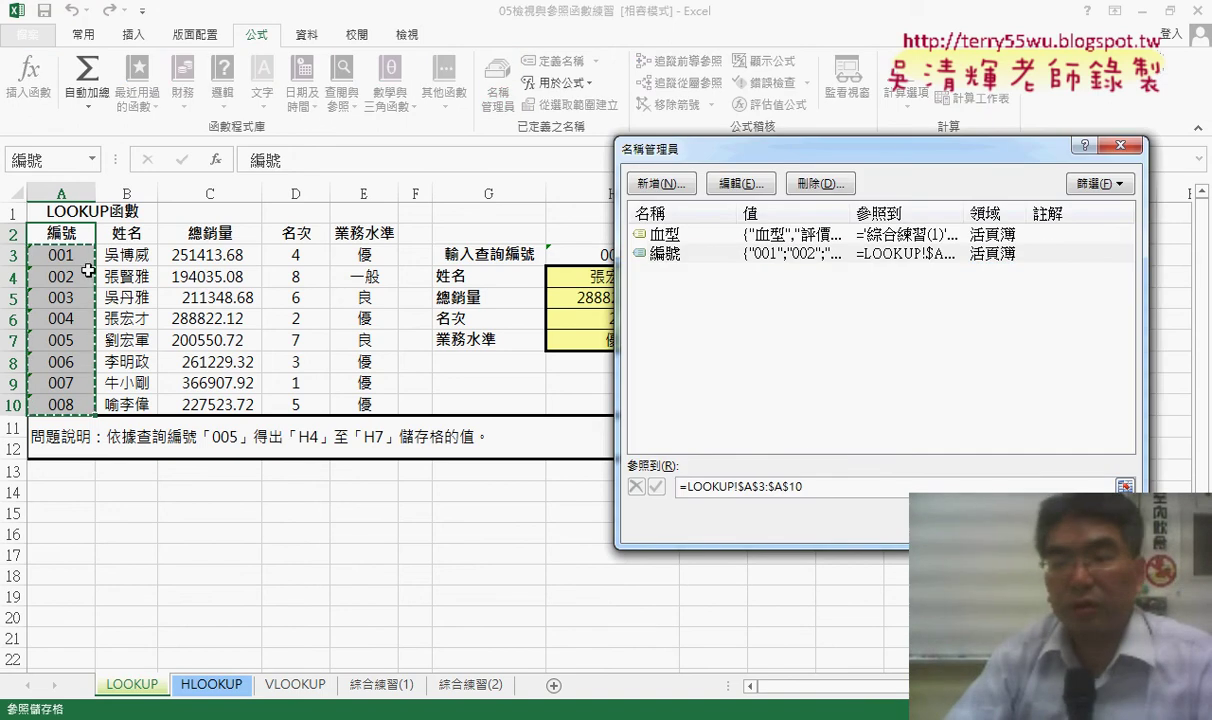
pyautogui.press('Escape')
pyautogui.click(307, 46)
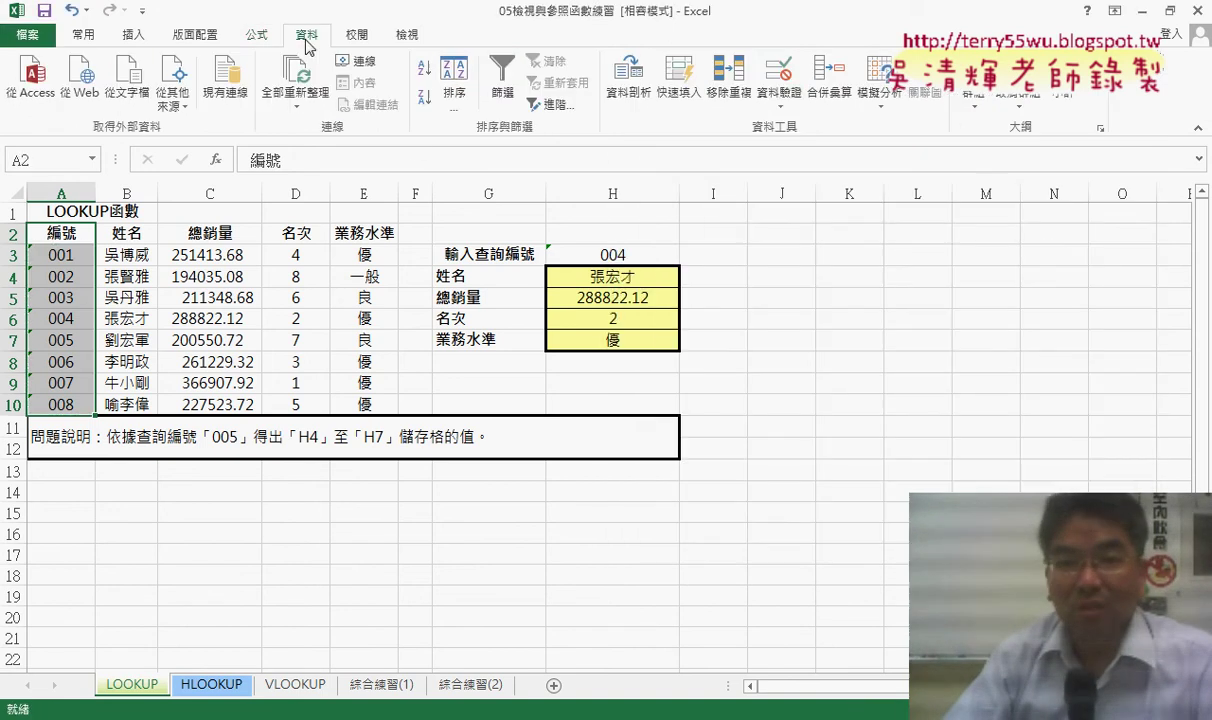
pyautogui.click(778, 72)
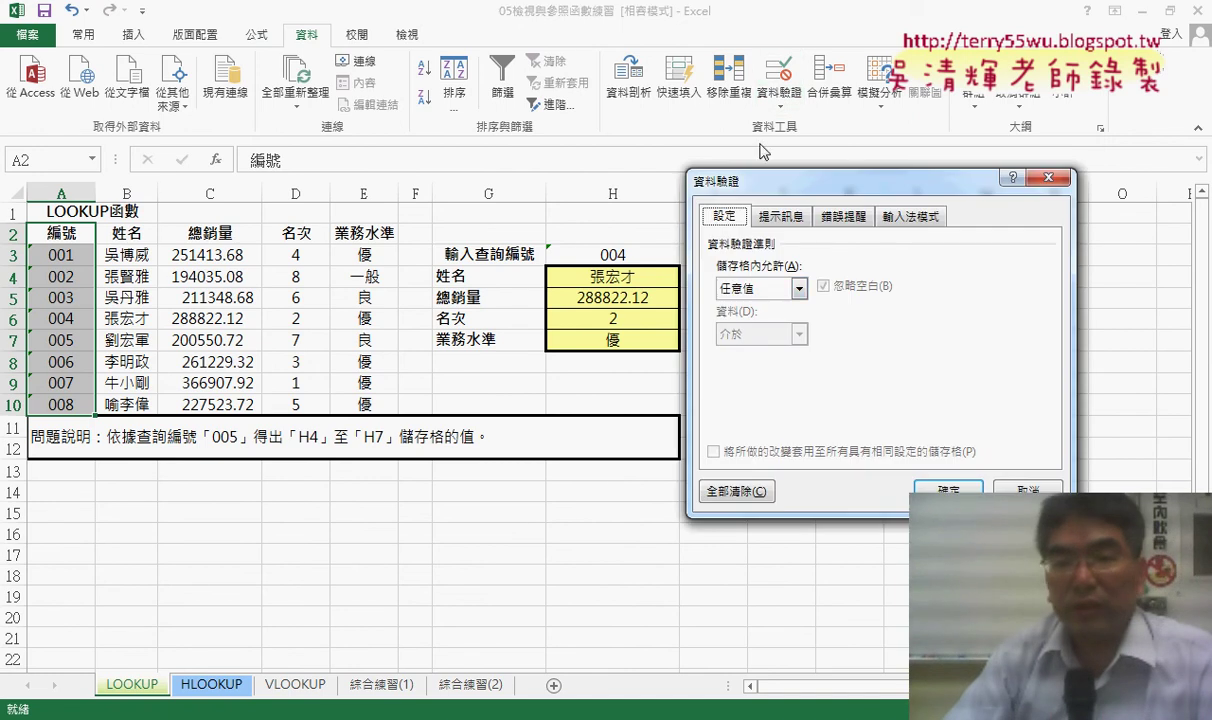
pyautogui.click(771, 292)
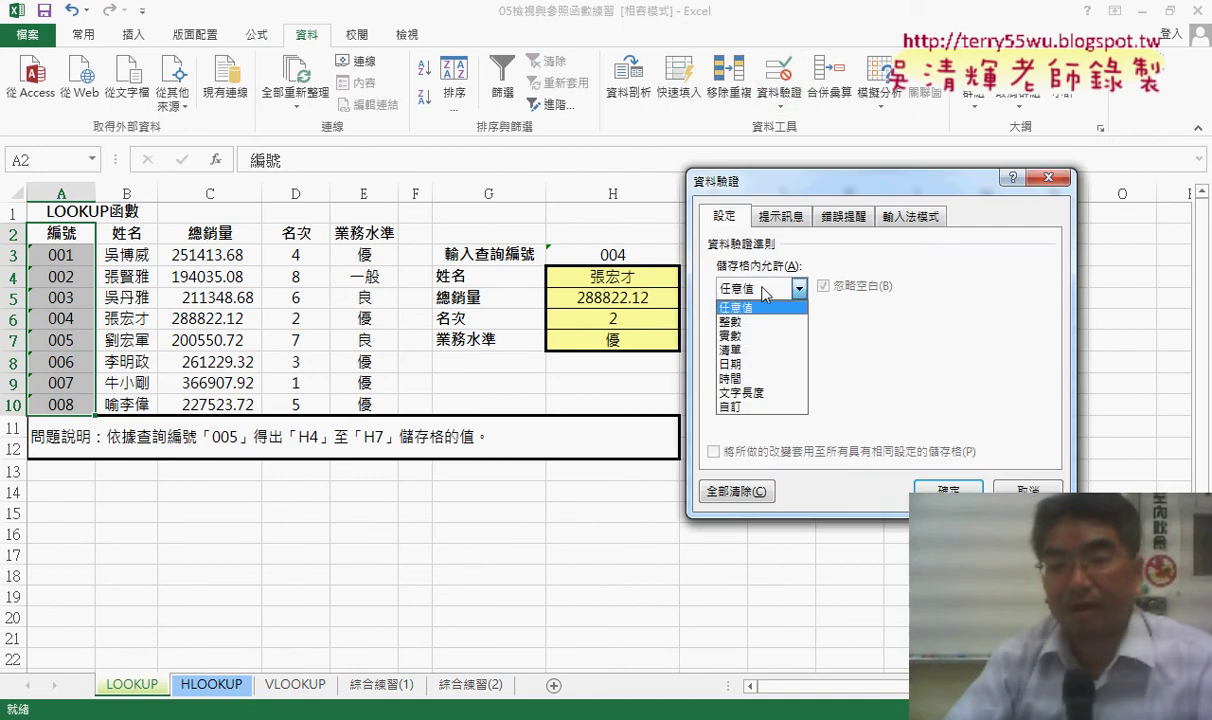
pyautogui.click(753, 362)
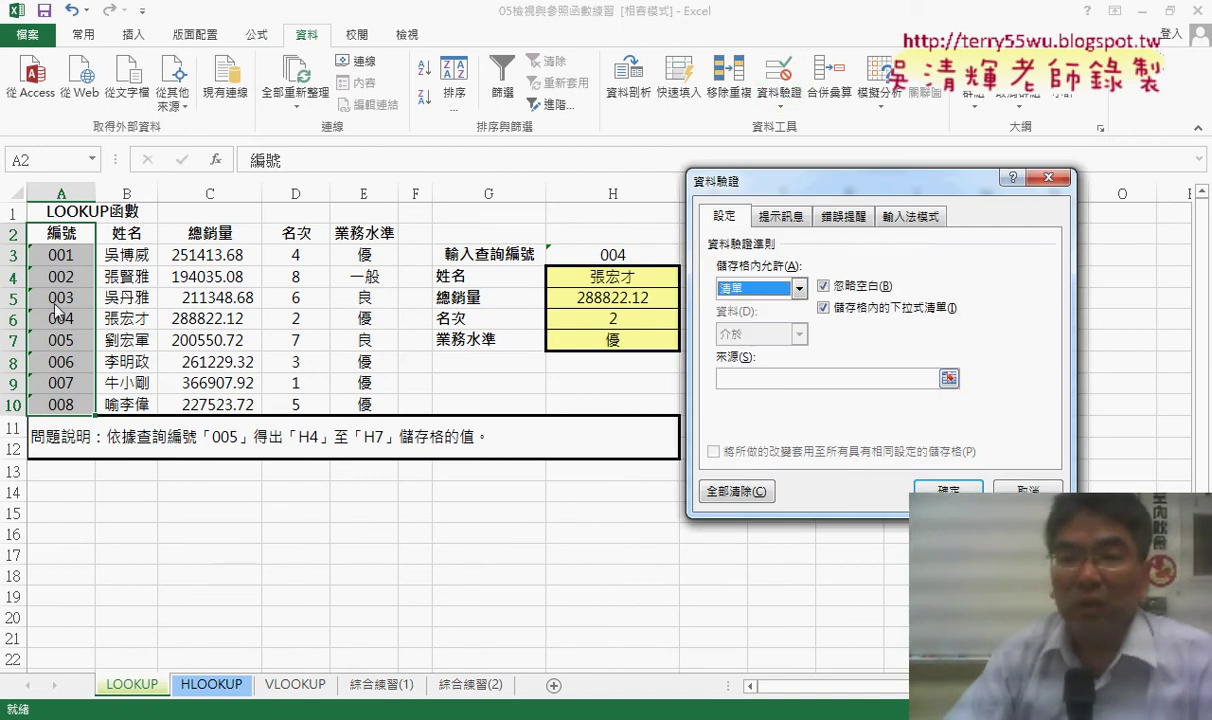
pyautogui.click(984, 487)
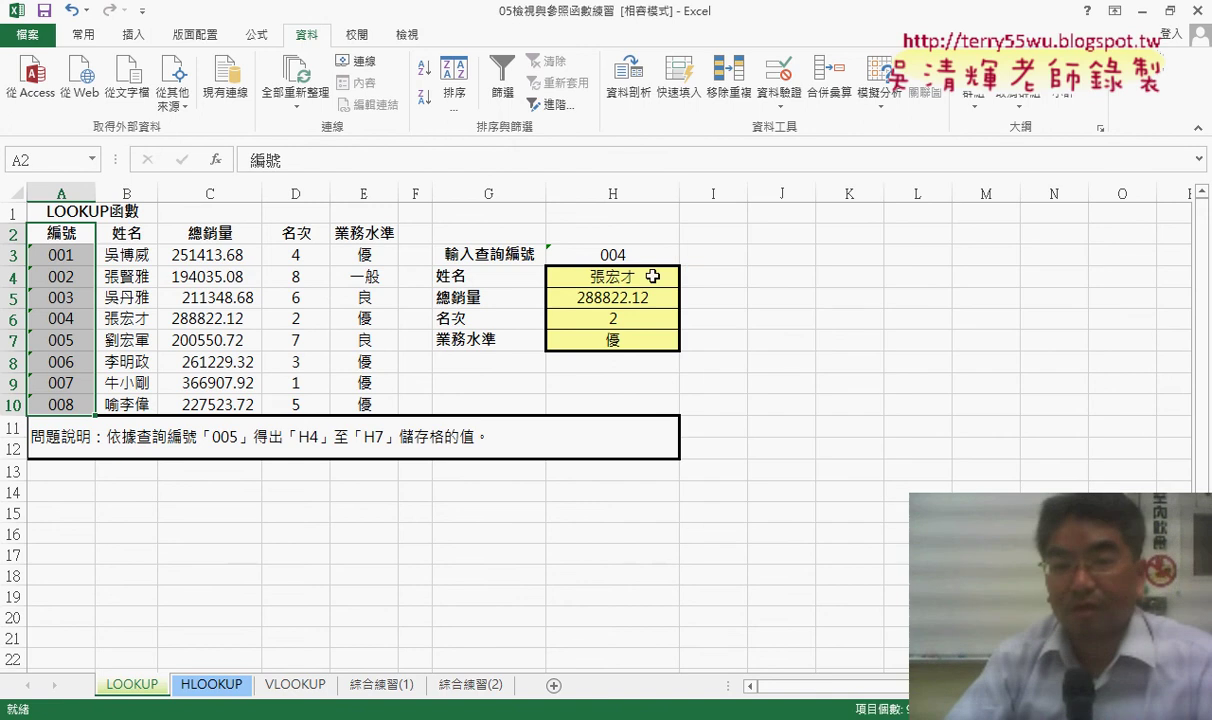
pyautogui.click(673, 254)
pyautogui.click(689, 257)
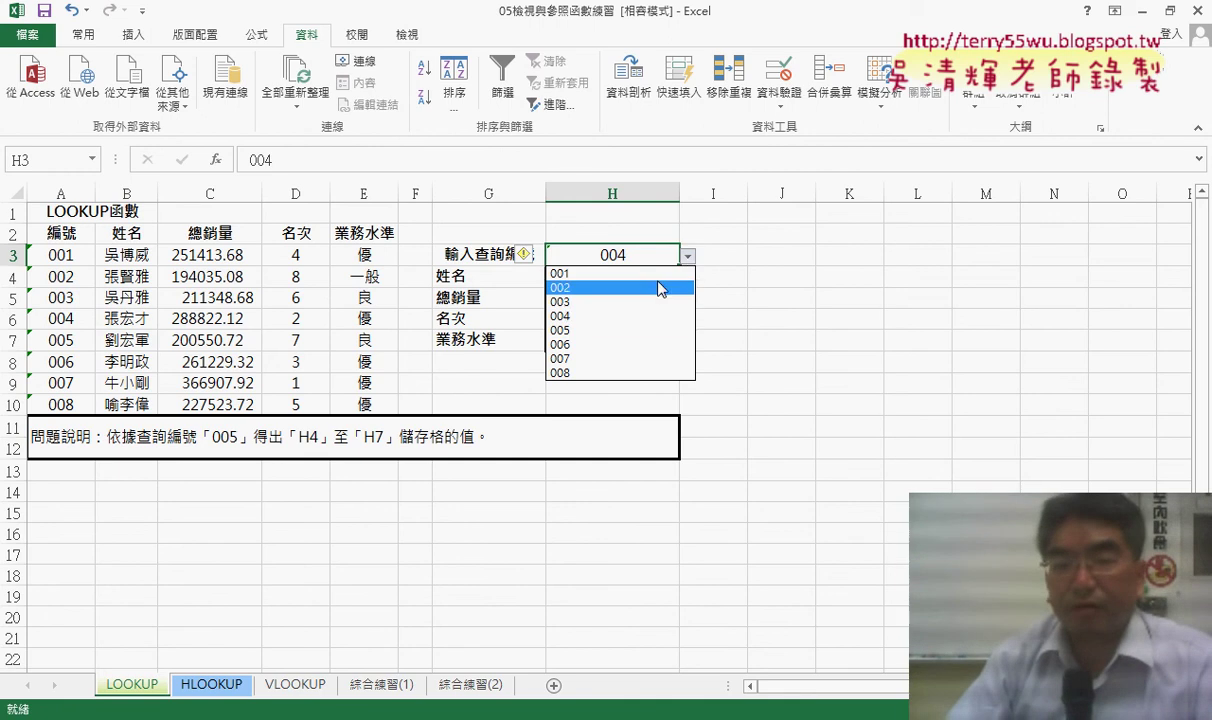
# Choose ID 002 in H3 and select H4 to view its LOOKUP formula.
pyautogui.click(615, 287)
pyautogui.click(633, 279)
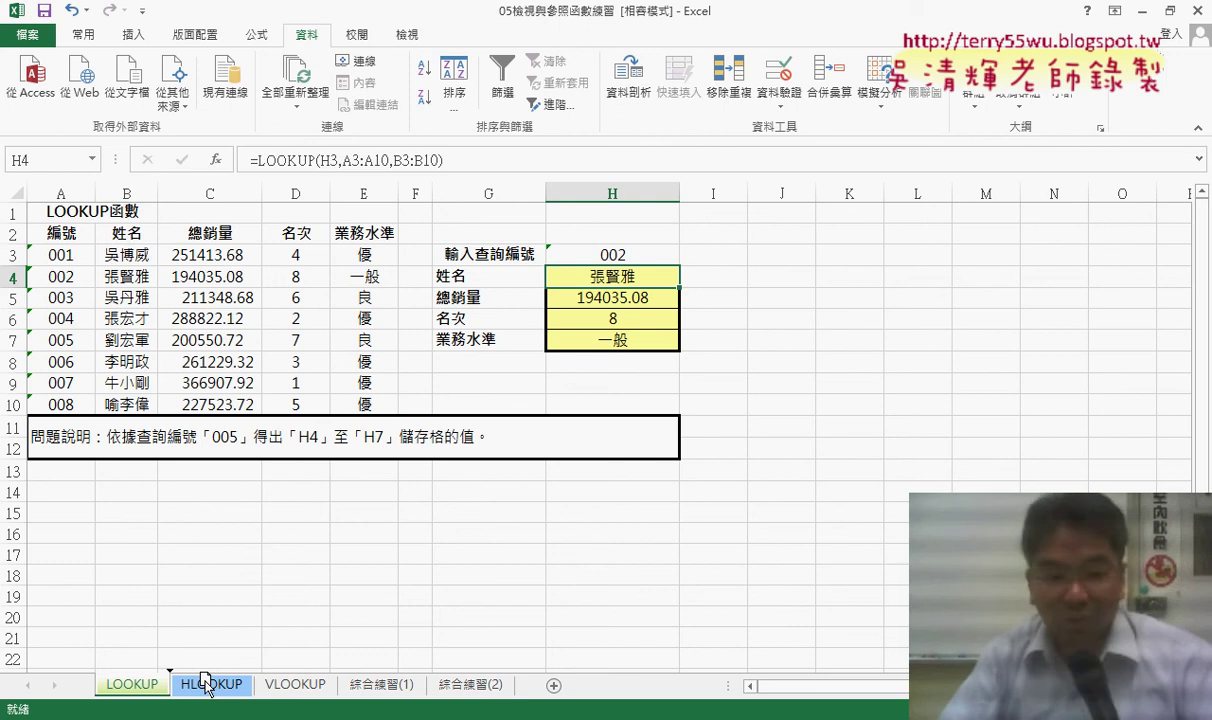
# Copy the LOOKUP sheet, rename the copy VLOOKUP (2), and select H4:H7.
pyautogui.moveTo(205, 682); pyautogui.dragTo(208, 684)
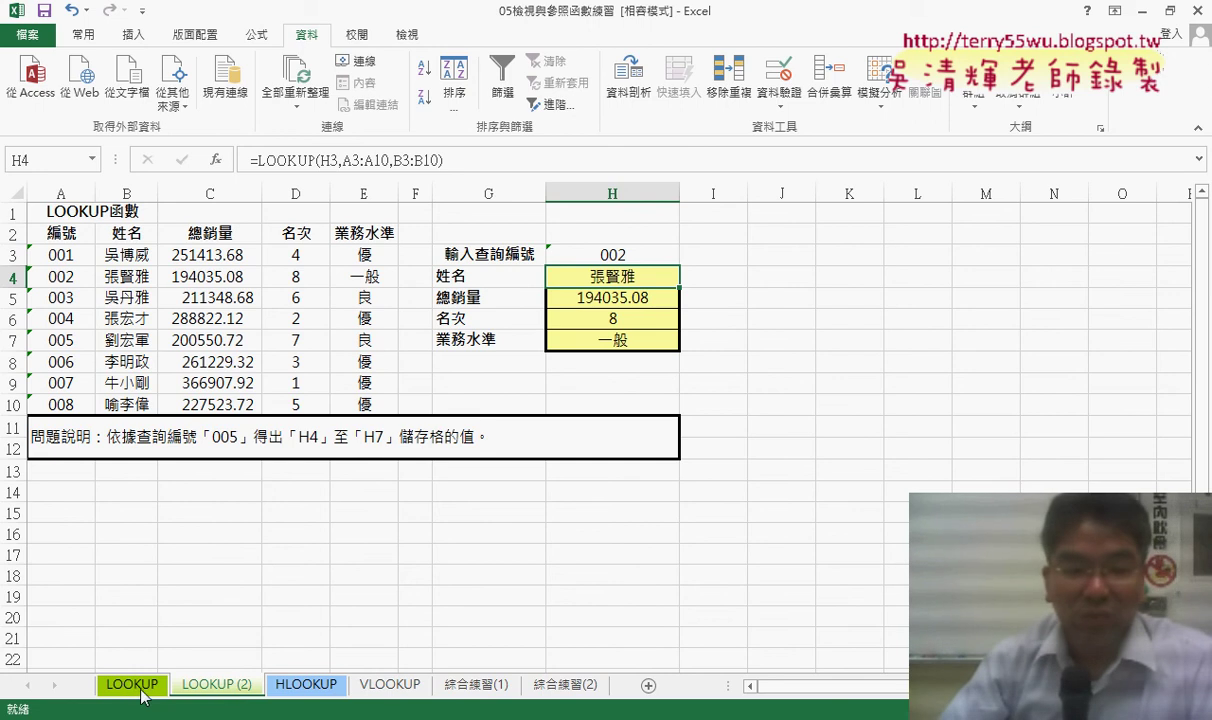
pyautogui.doubleClick(187, 684)
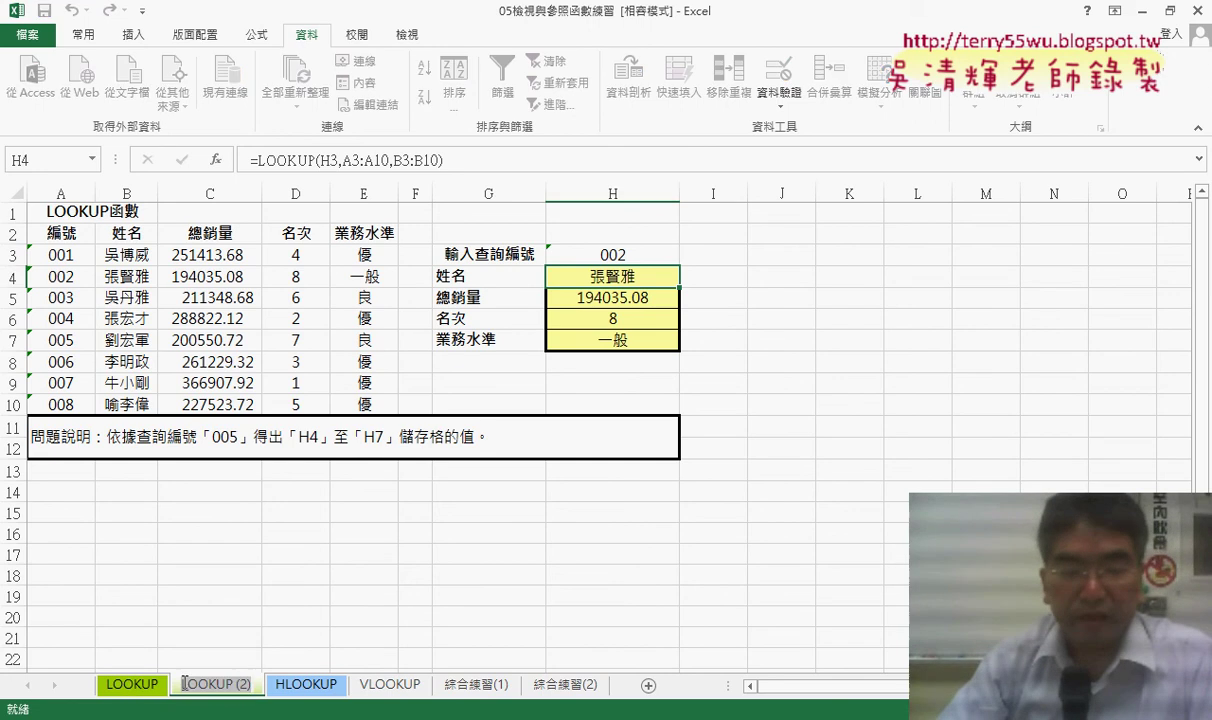
pyautogui.press('Return')
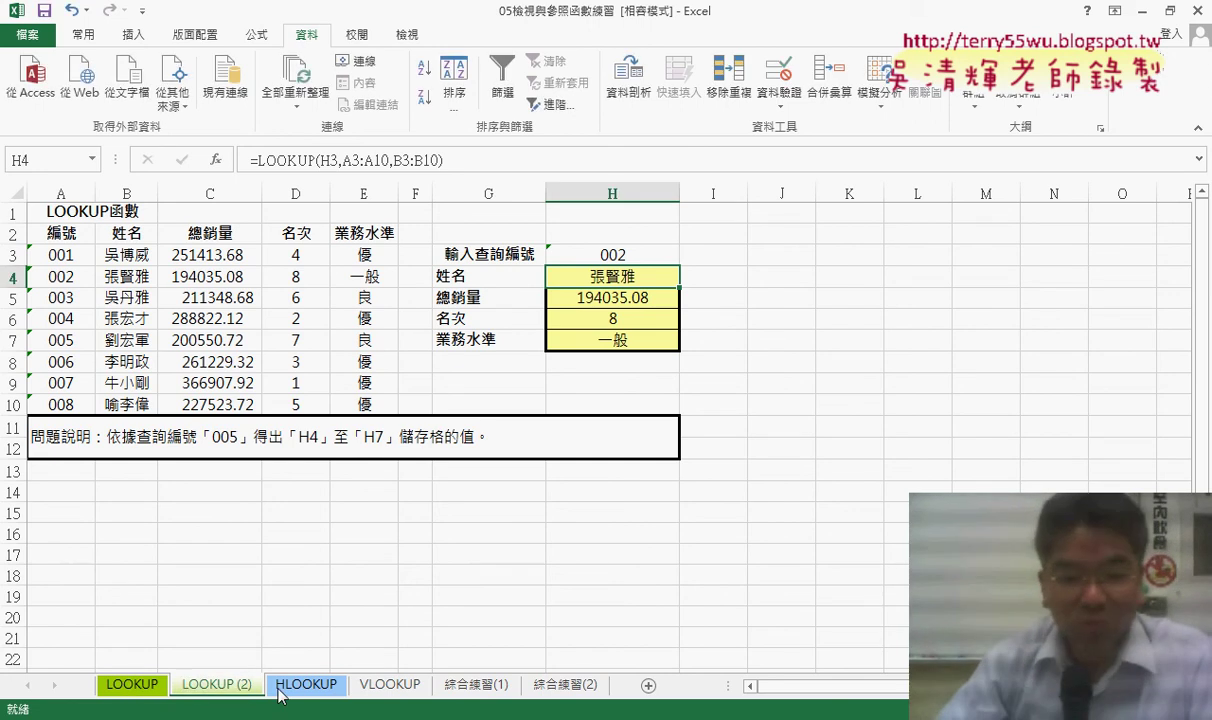
pyautogui.doubleClick(193, 686)
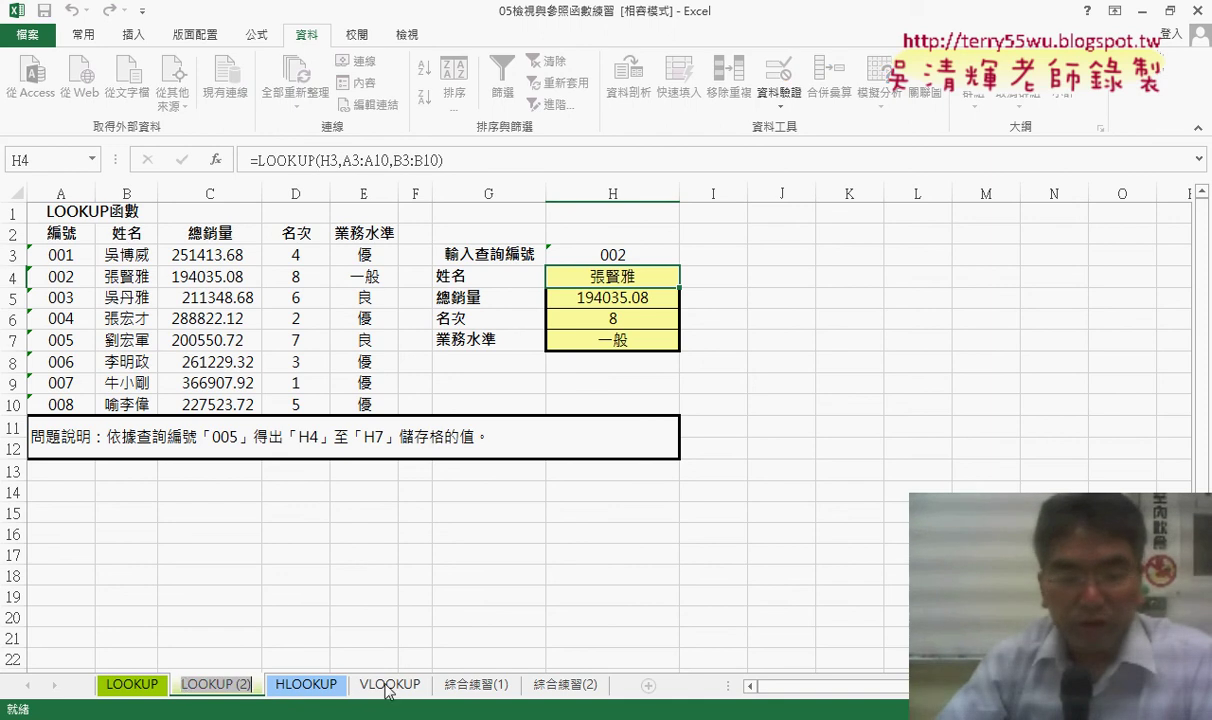
pyautogui.press('Home')
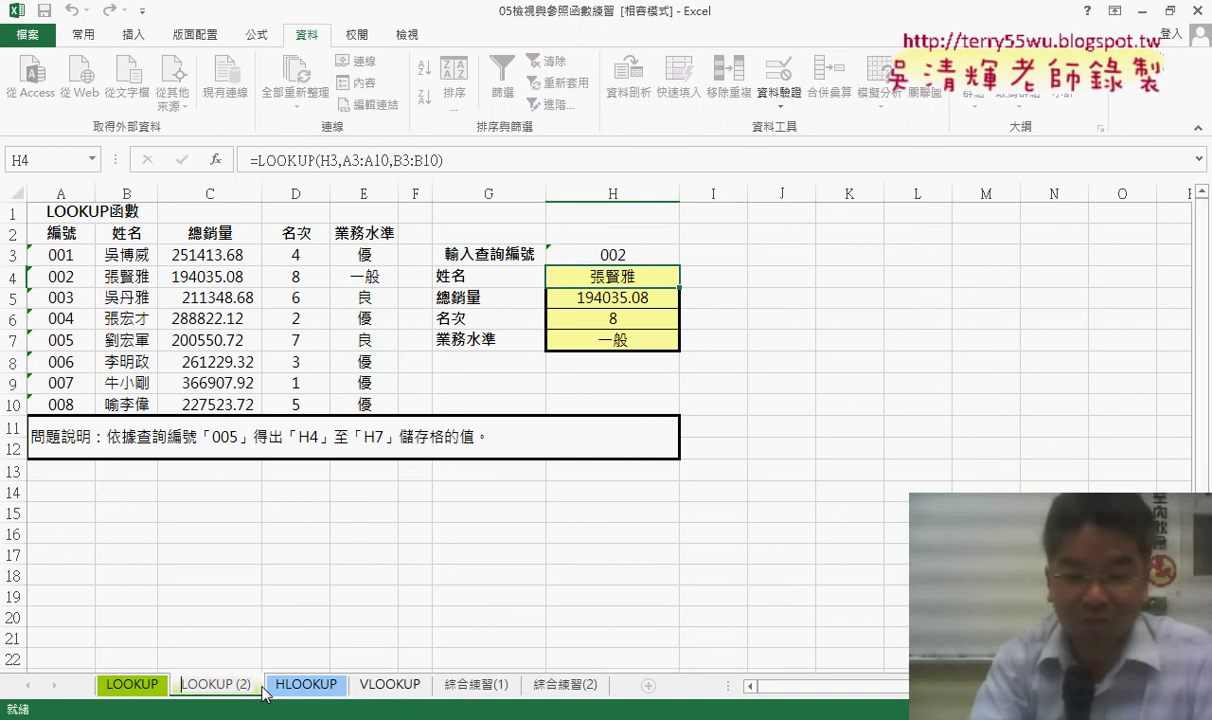
pyautogui.write('V')
pyautogui.press('Return')
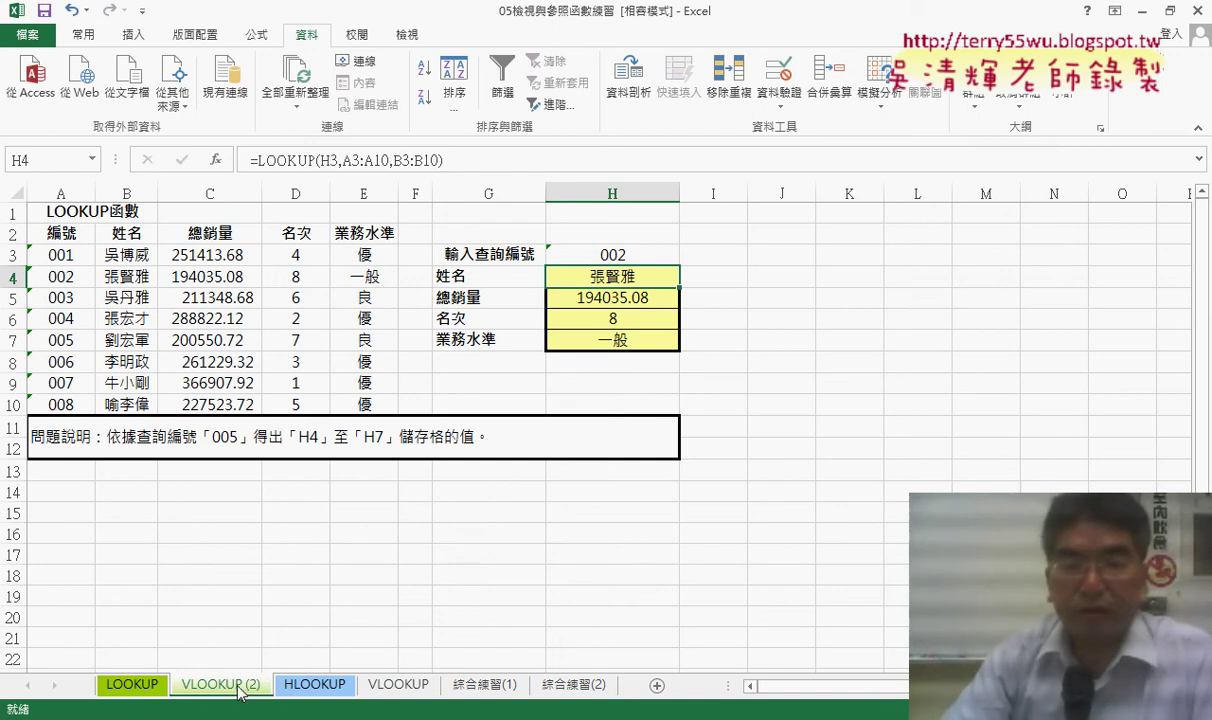
pyautogui.moveTo(616, 283); pyautogui.dragTo(626, 339)
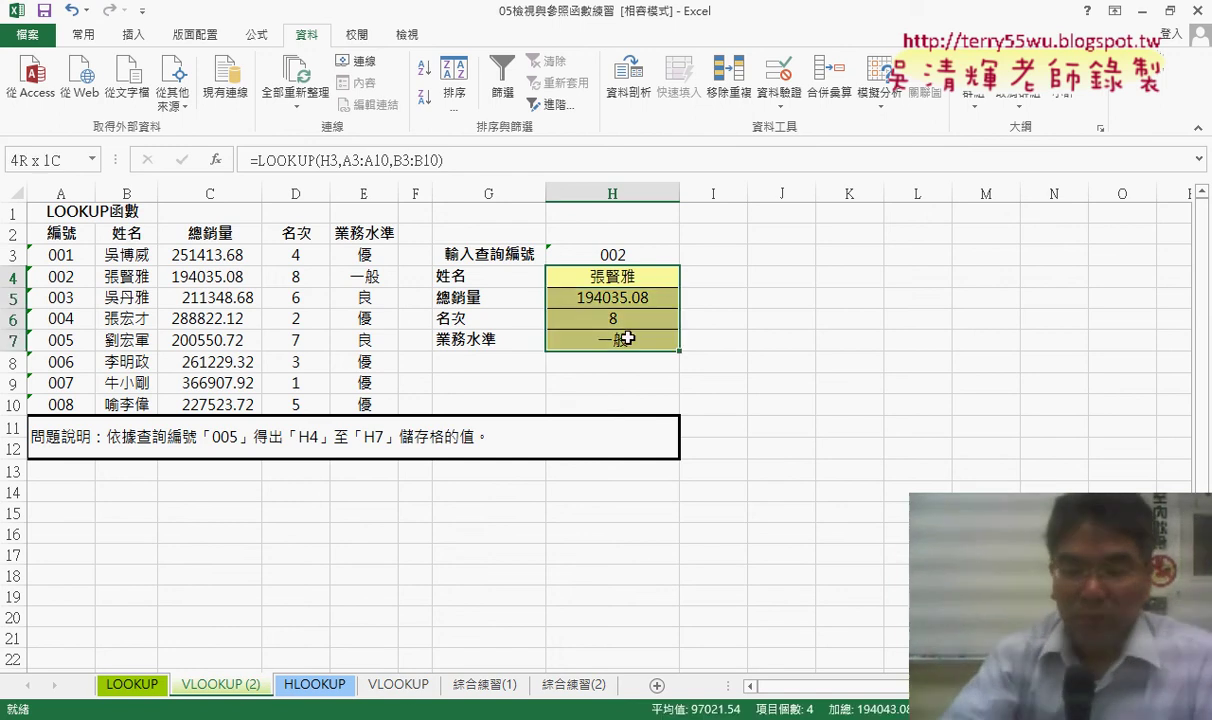
# Clear H4:H7 and insert the VLOOKUP function into H4 via fx.
pyautogui.press('Delete')
pyautogui.click(627, 275)
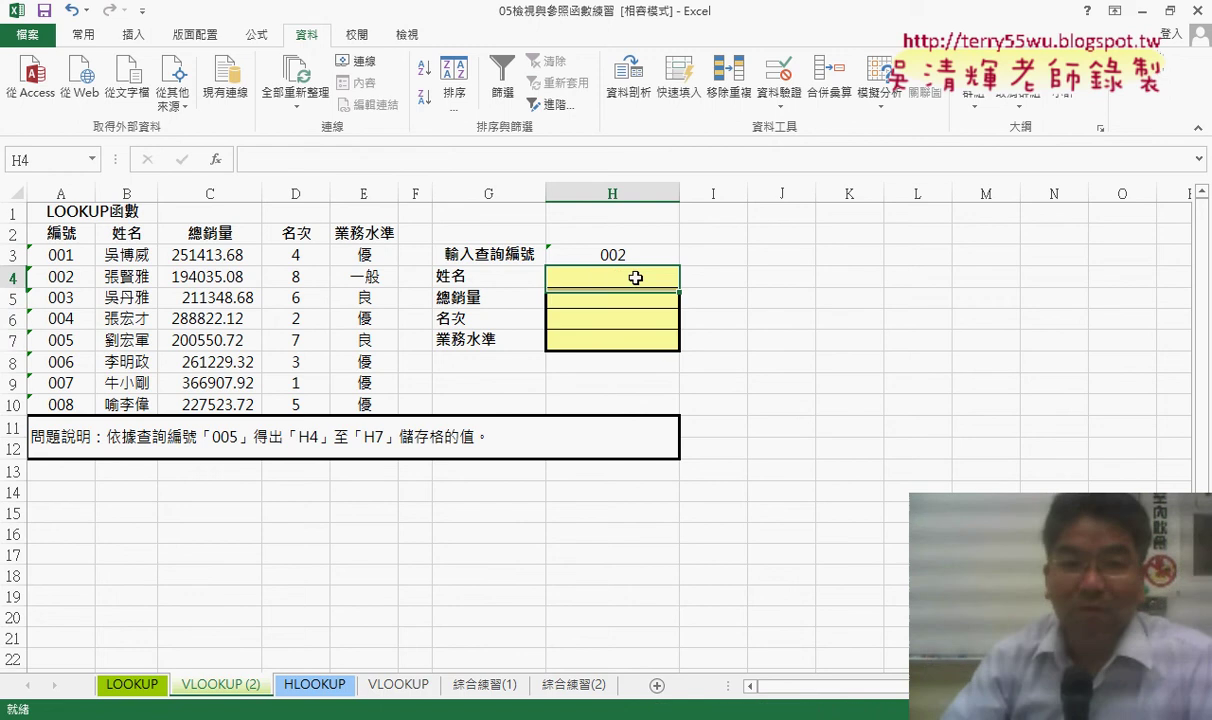
pyautogui.click(217, 160)
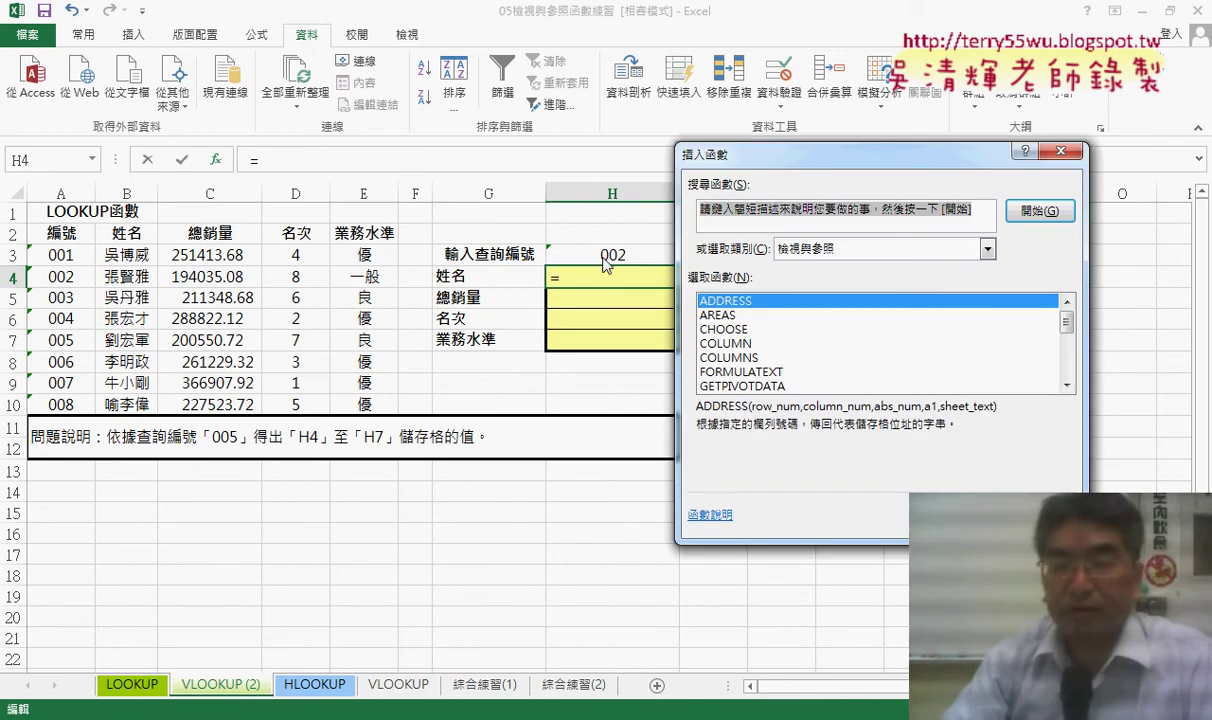
pyautogui.scroll(-4, 1045, 328)
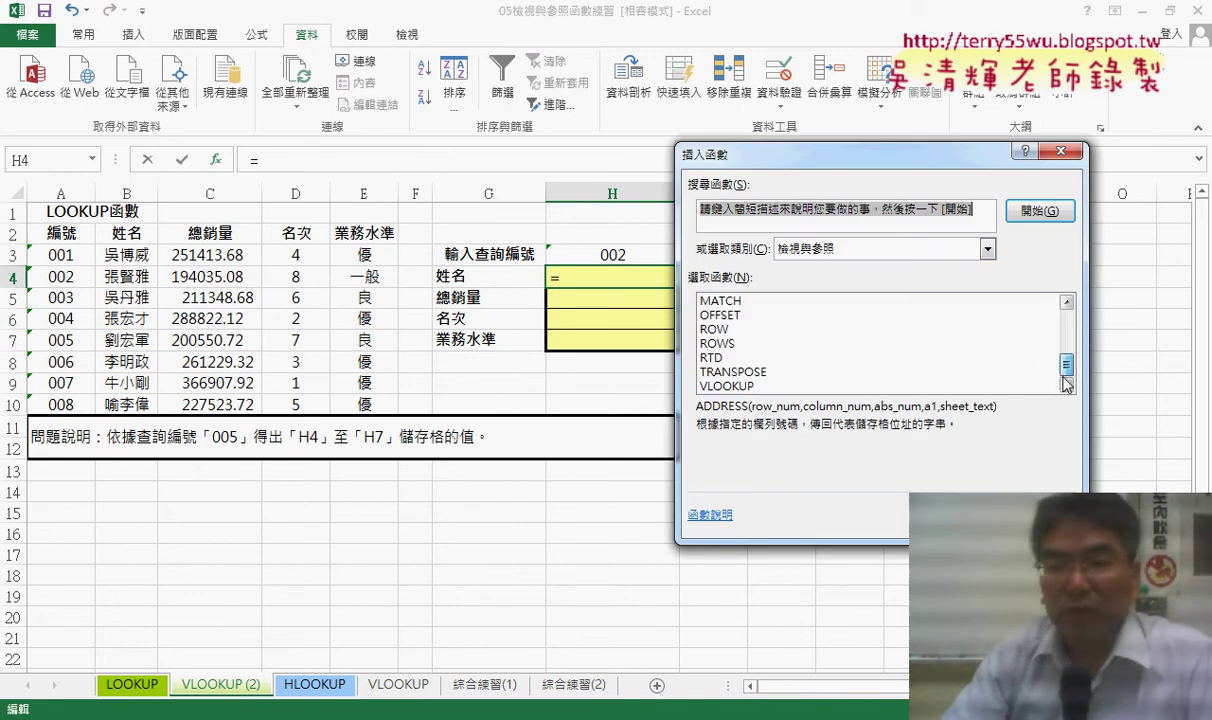
pyautogui.click(730, 386)
# Set VLOOKUP's lookup value to H3 and its table array to A3:E10.
pyautogui.click(965, 526)
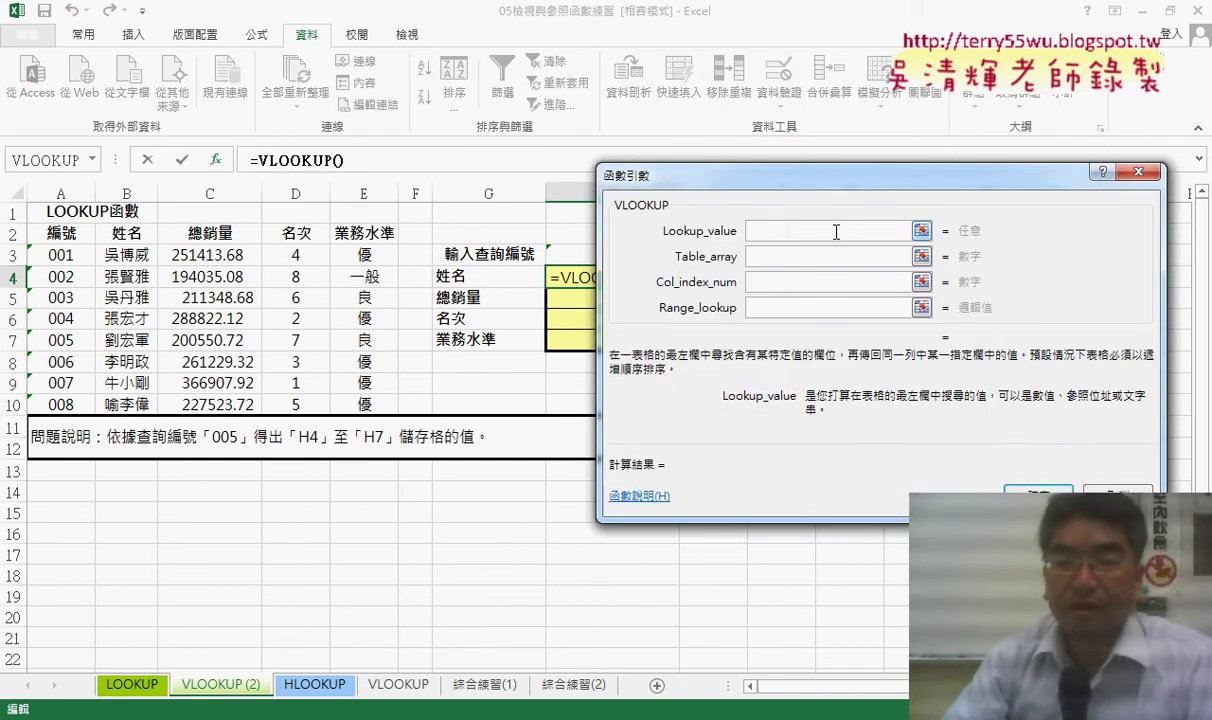
pyautogui.moveTo(800, 170); pyautogui.dragTo(714, 340)
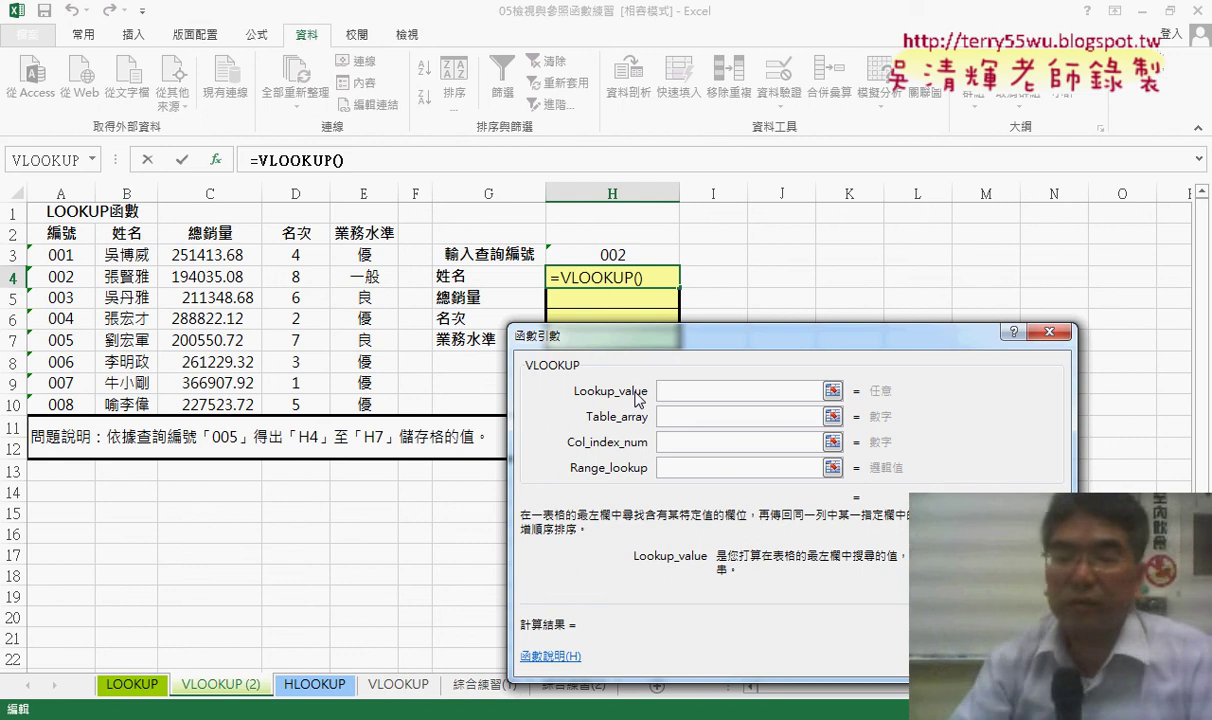
pyautogui.click(645, 256)
pyautogui.press('Tab')
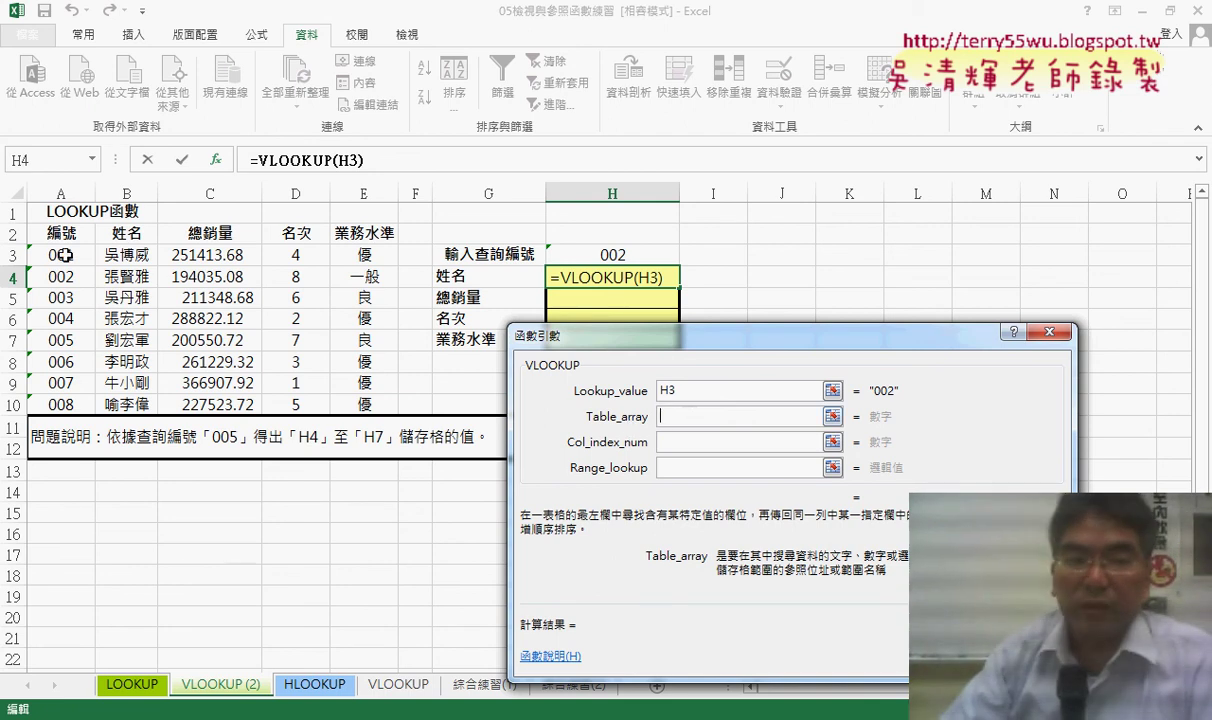
pyautogui.moveTo(58, 252); pyautogui.dragTo(378, 407)
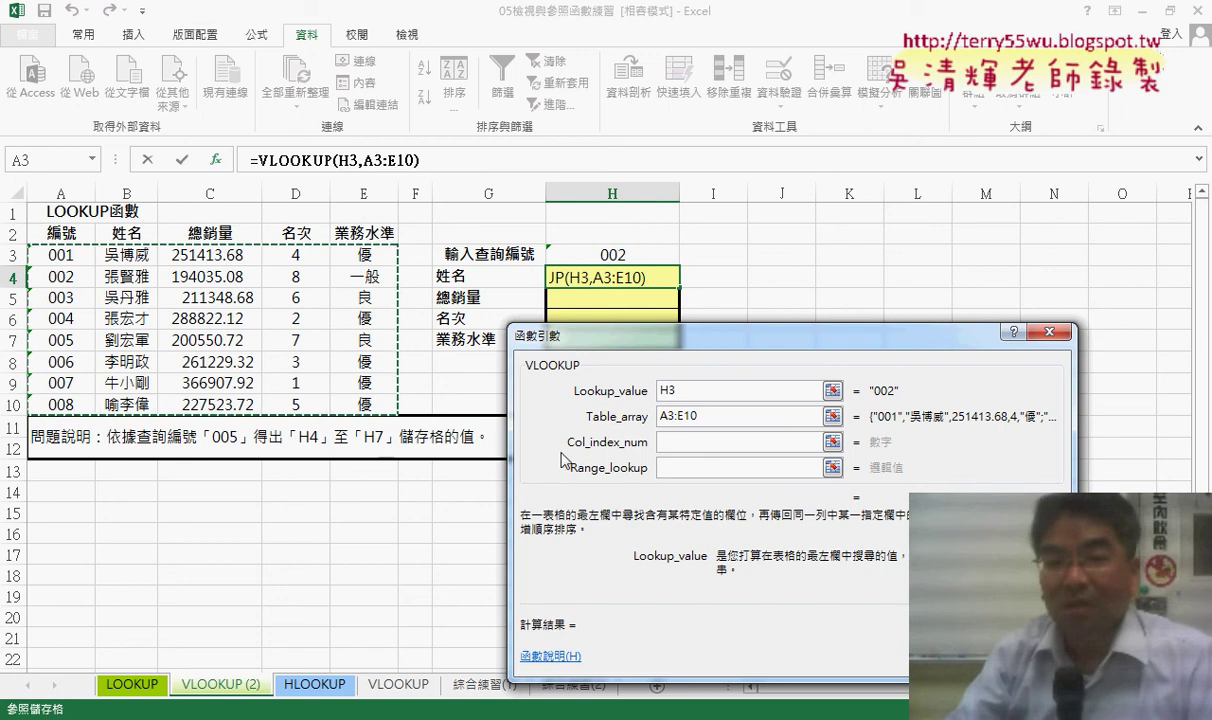
pyautogui.click(667, 443)
pyautogui.click(687, 414)
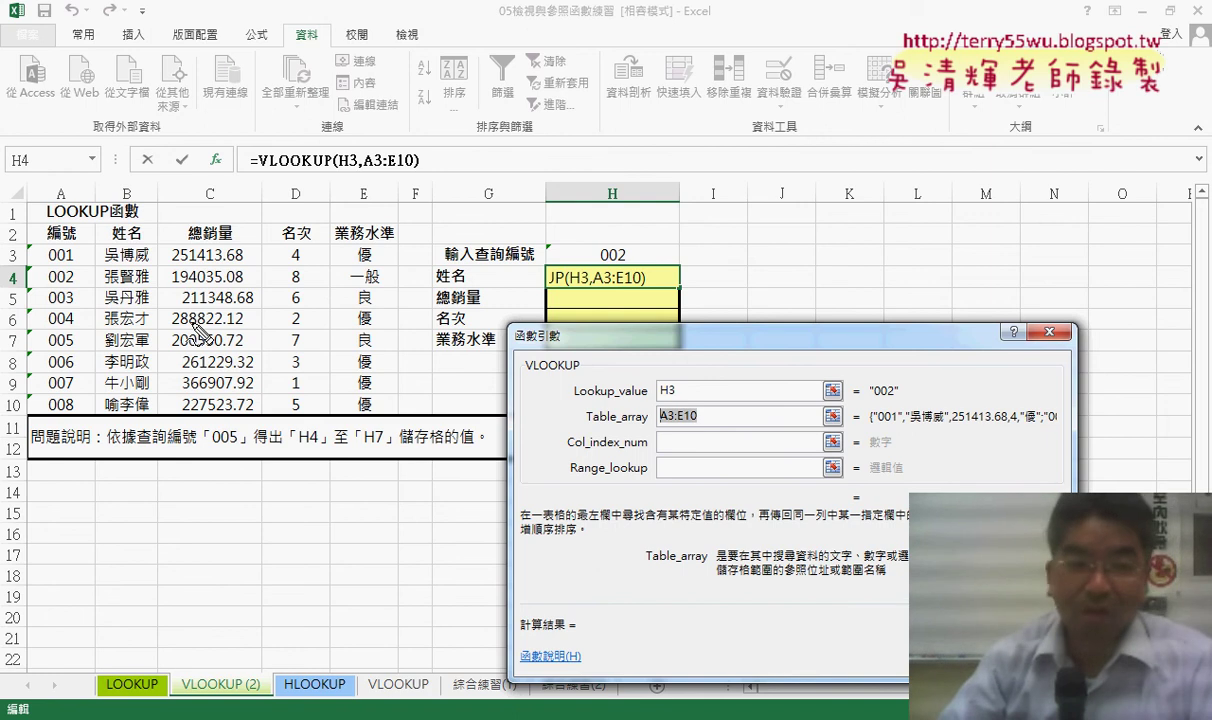
pyautogui.moveTo(24, 248); pyautogui.dragTo(20, 415)
pyautogui.moveTo(42, 244); pyautogui.dragTo(18, 418)
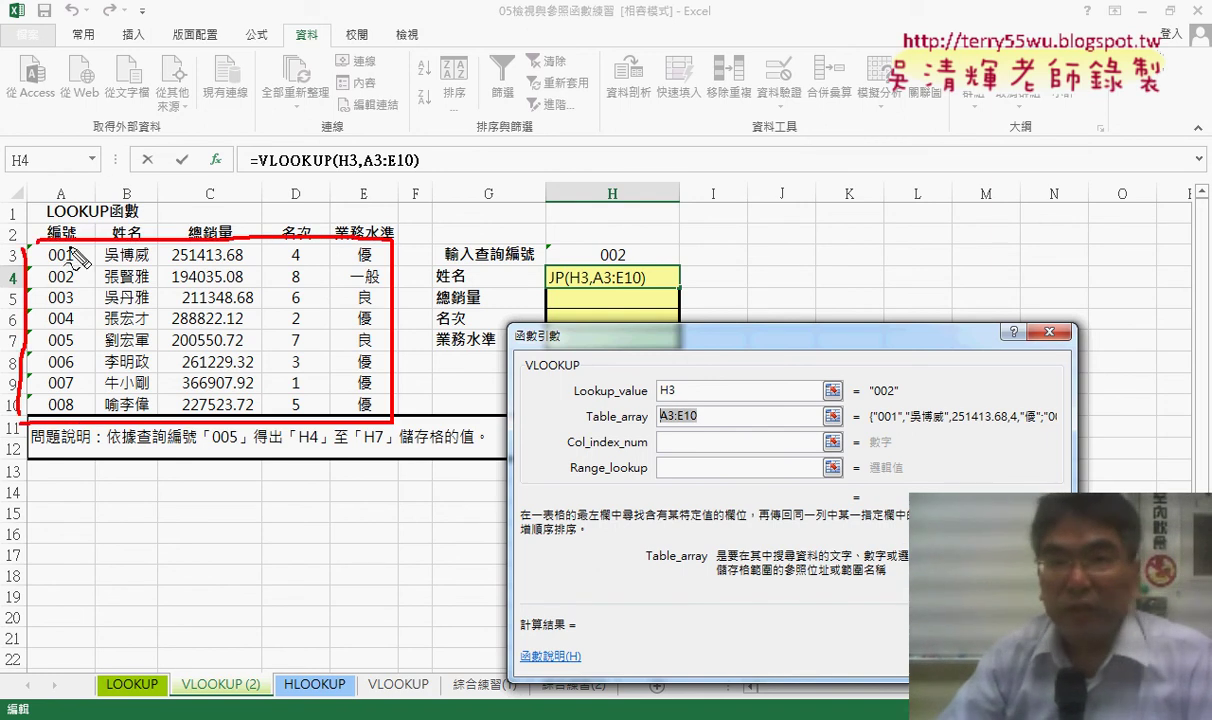
pyautogui.moveTo(66, 125); pyautogui.dragTo(66, 175)
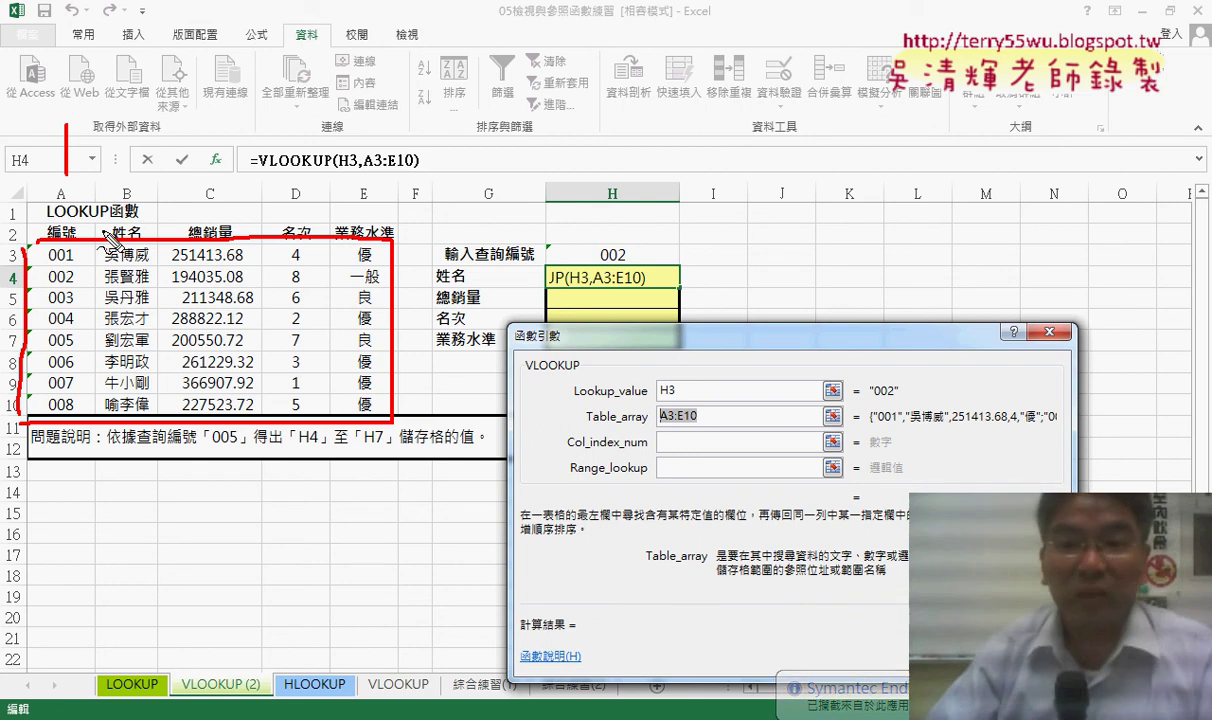
pyautogui.moveTo(658, 418); pyautogui.dragTo(668, 404)
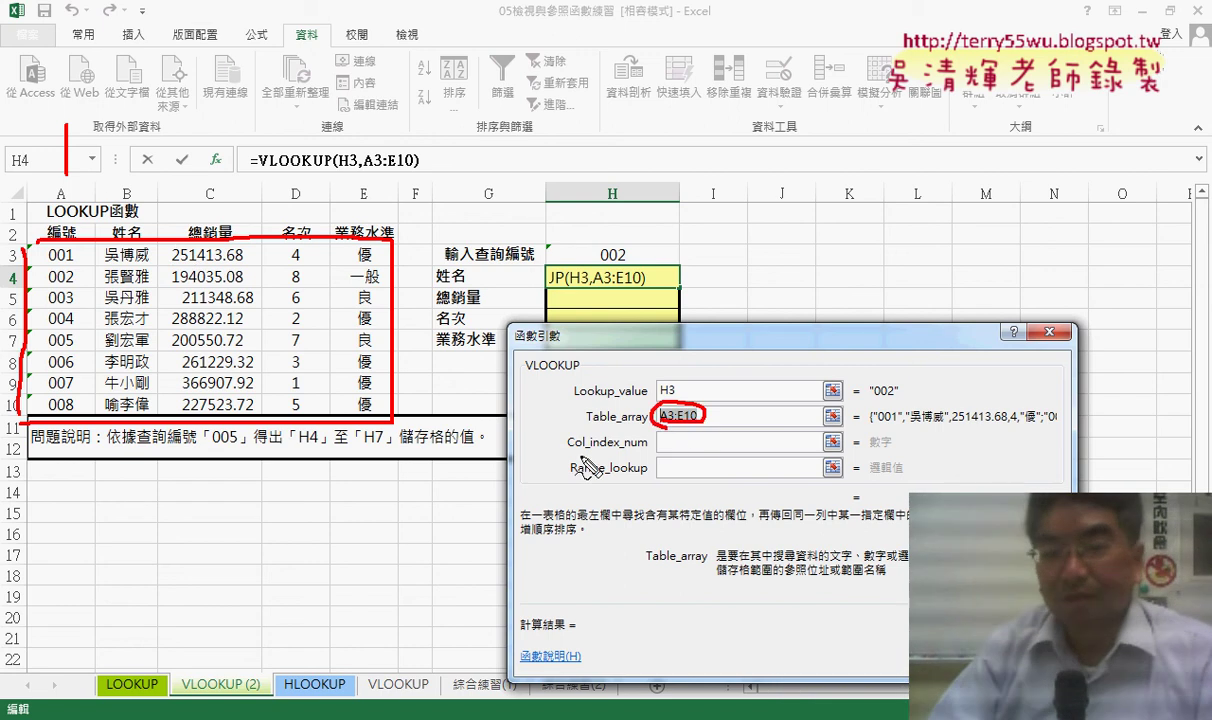
pyautogui.moveTo(568, 451); pyautogui.dragTo(646, 451)
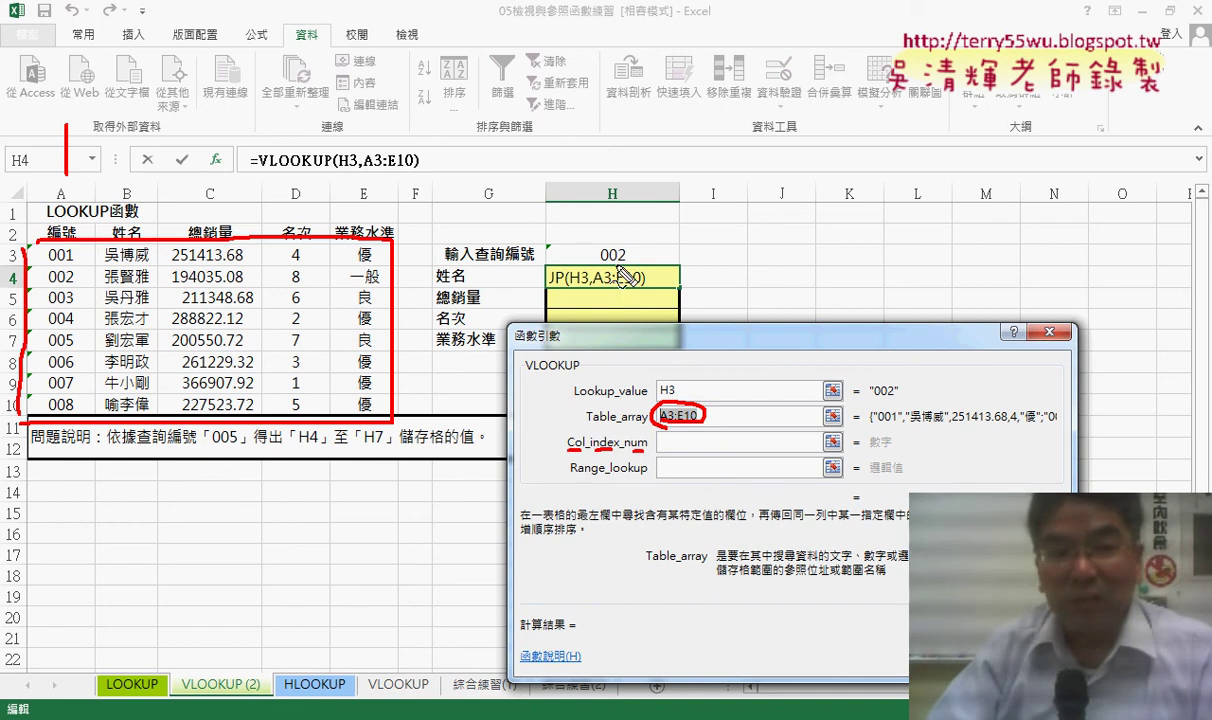
pyautogui.moveTo(620, 241); pyautogui.dragTo(608, 238)
pyautogui.moveTo(38, 291); pyautogui.dragTo(36, 282)
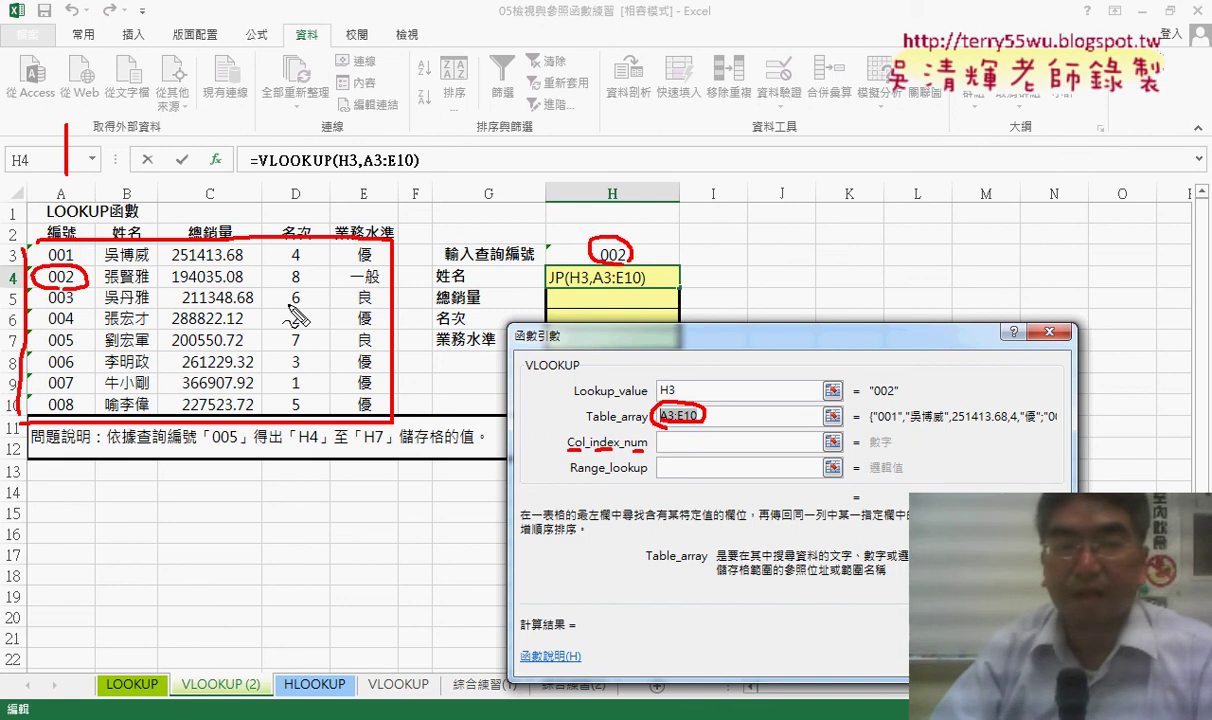
pyautogui.moveTo(114, 140); pyautogui.dragTo(150, 180)
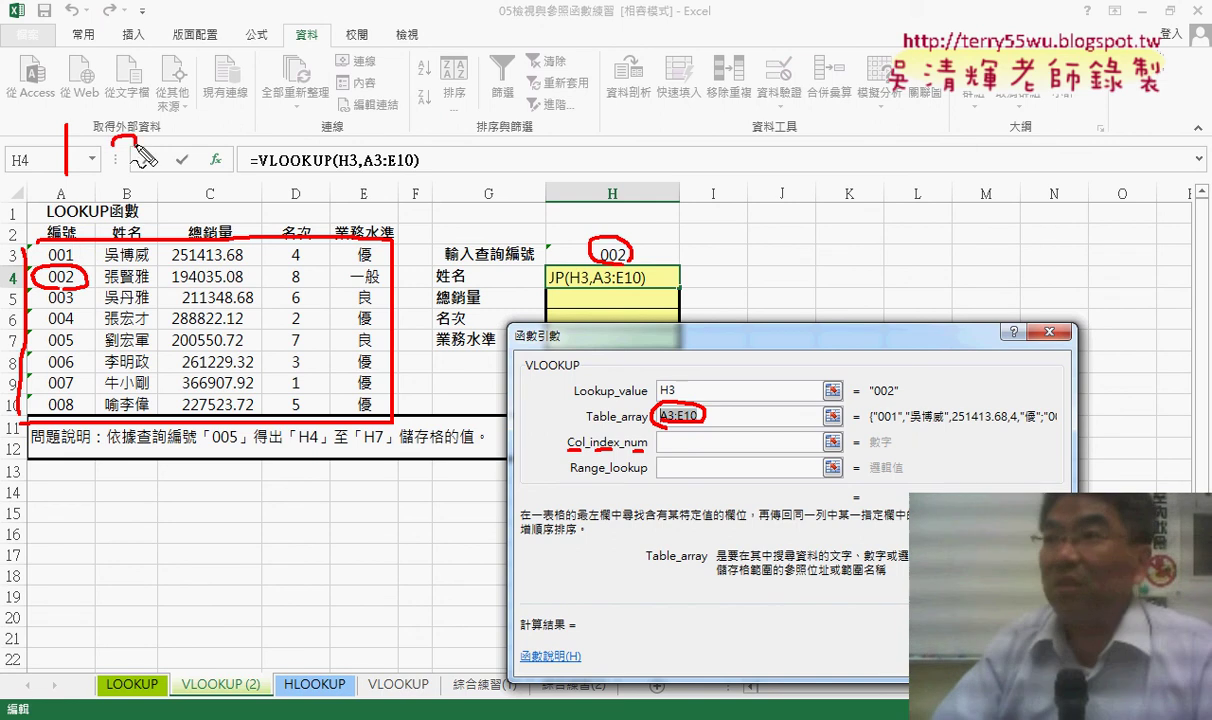
pyautogui.moveTo(660, 434); pyautogui.dragTo(680, 452)
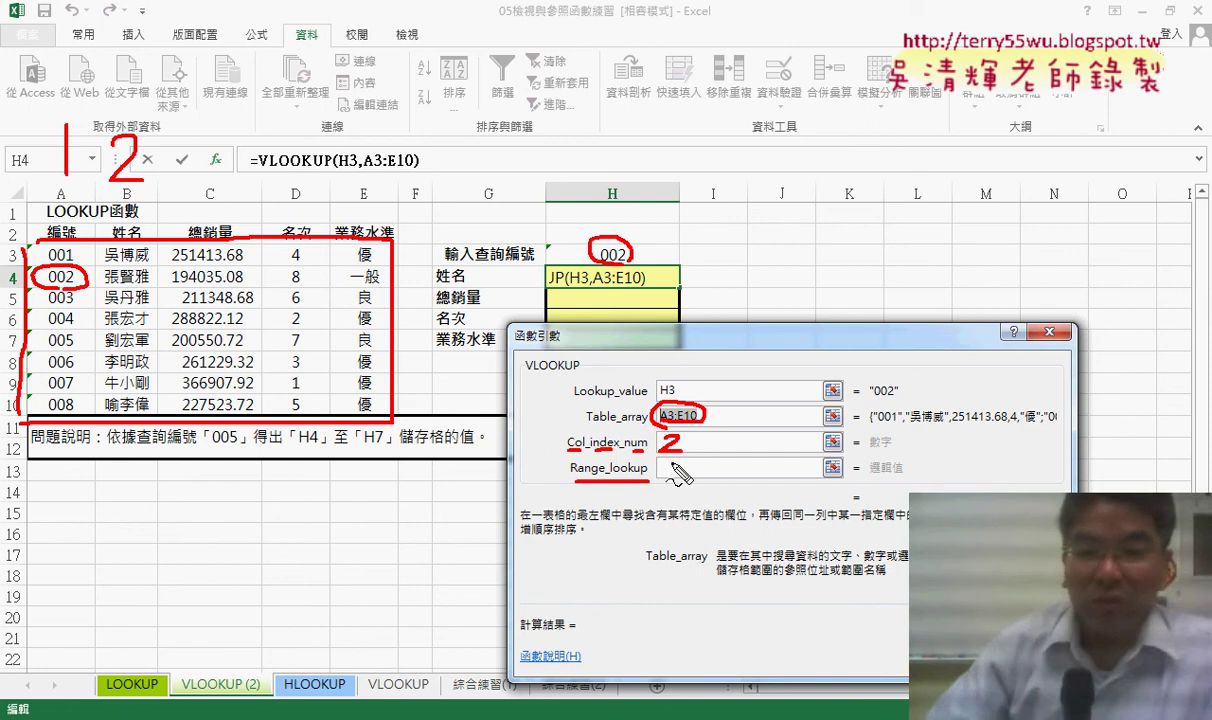
pyautogui.press('Escape')
# Enter column index 2 and match type 0 (after trying 1), completing =VLOOKUP(H3,A3:E10,2,0).
pyautogui.click(675, 443)
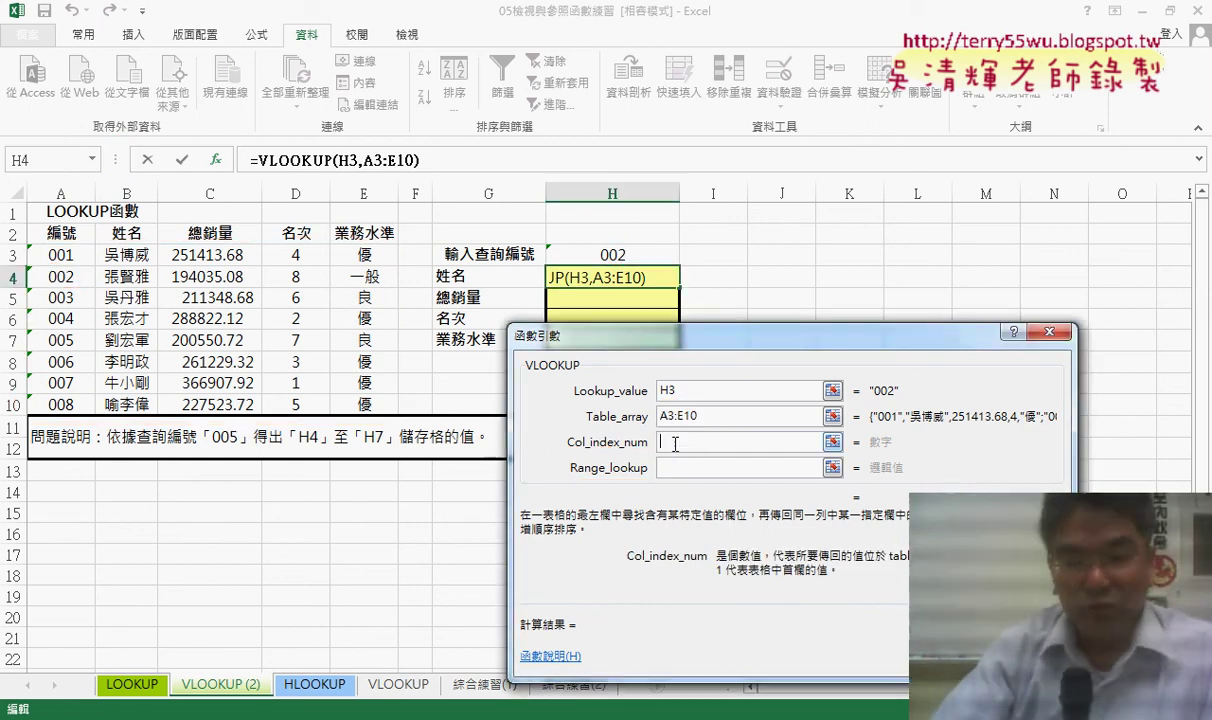
pyautogui.write('2')
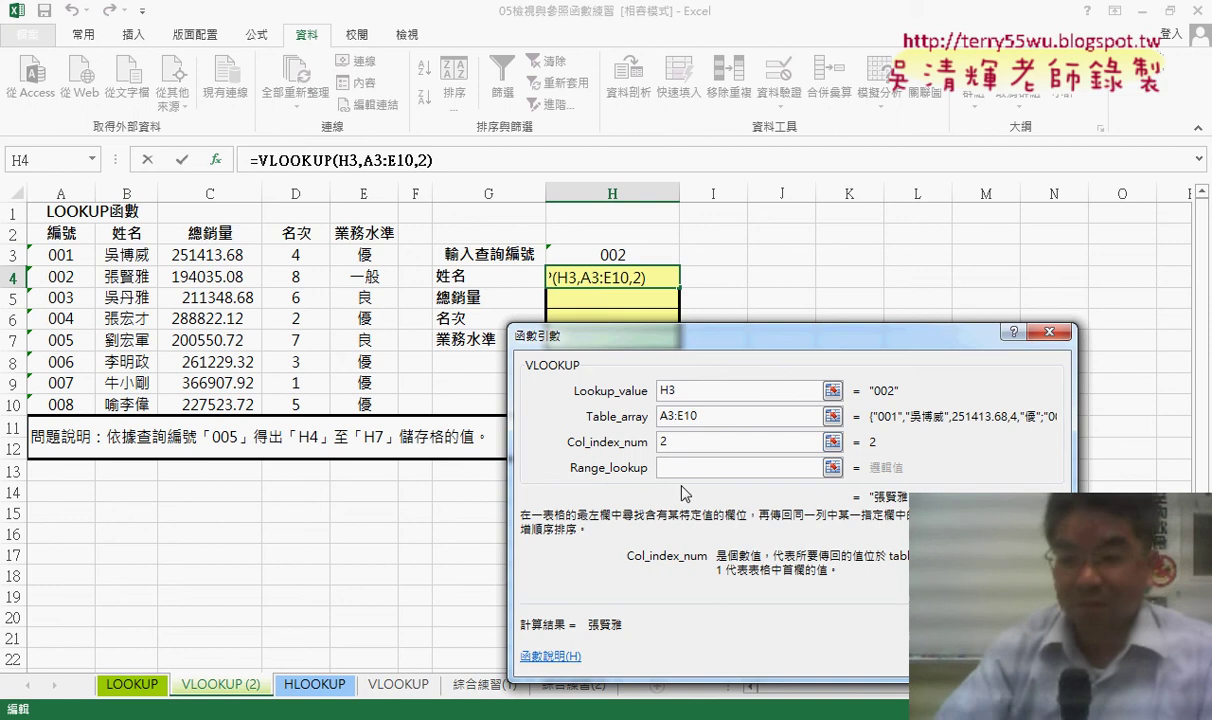
pyautogui.click(687, 467)
pyautogui.write('0')
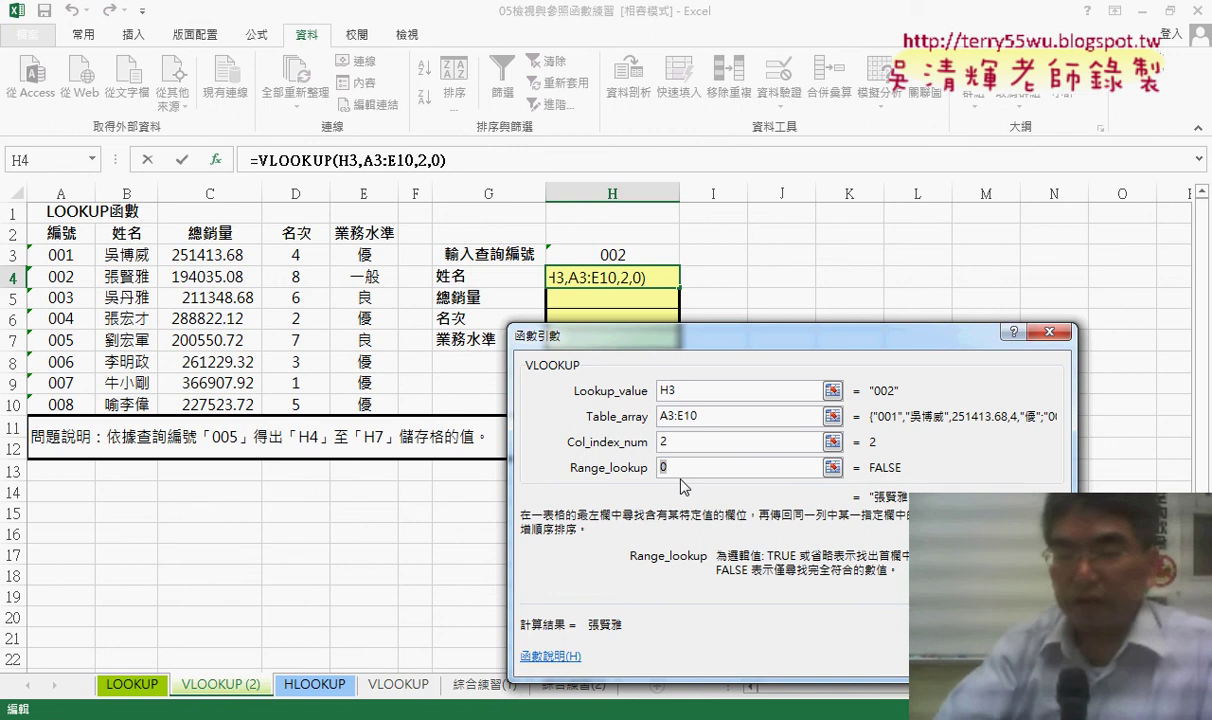
pyautogui.write('1')
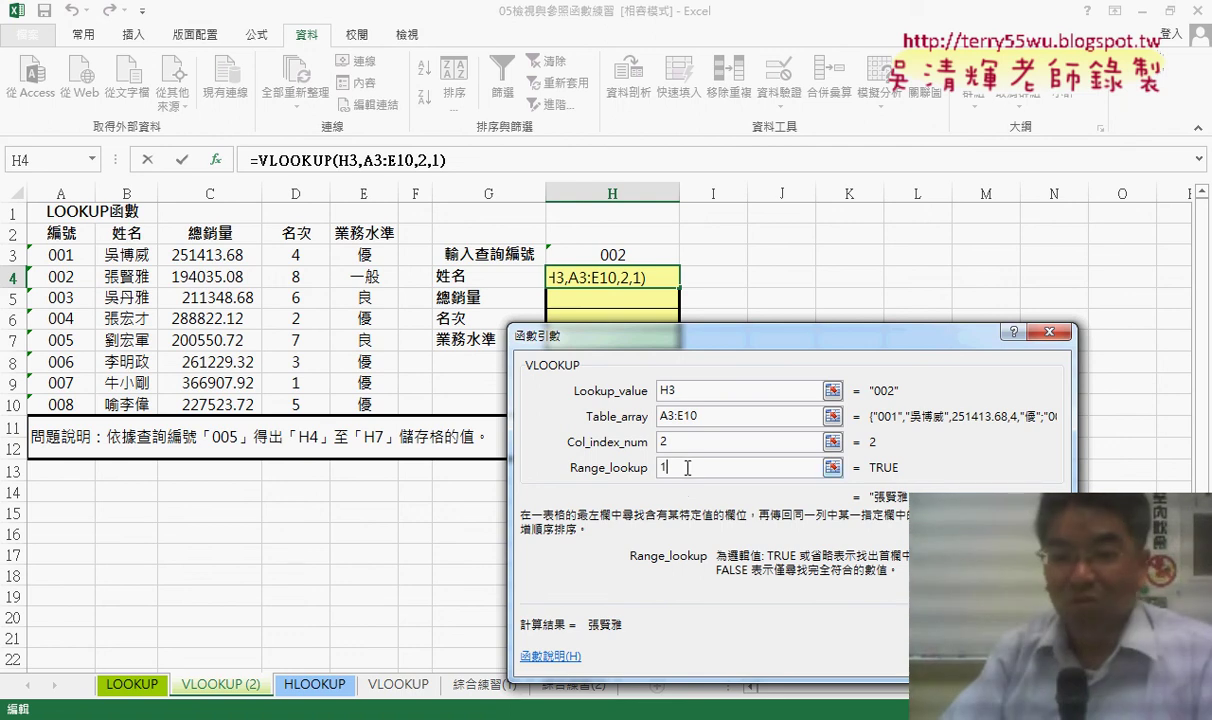
pyautogui.doubleClick(710, 467)
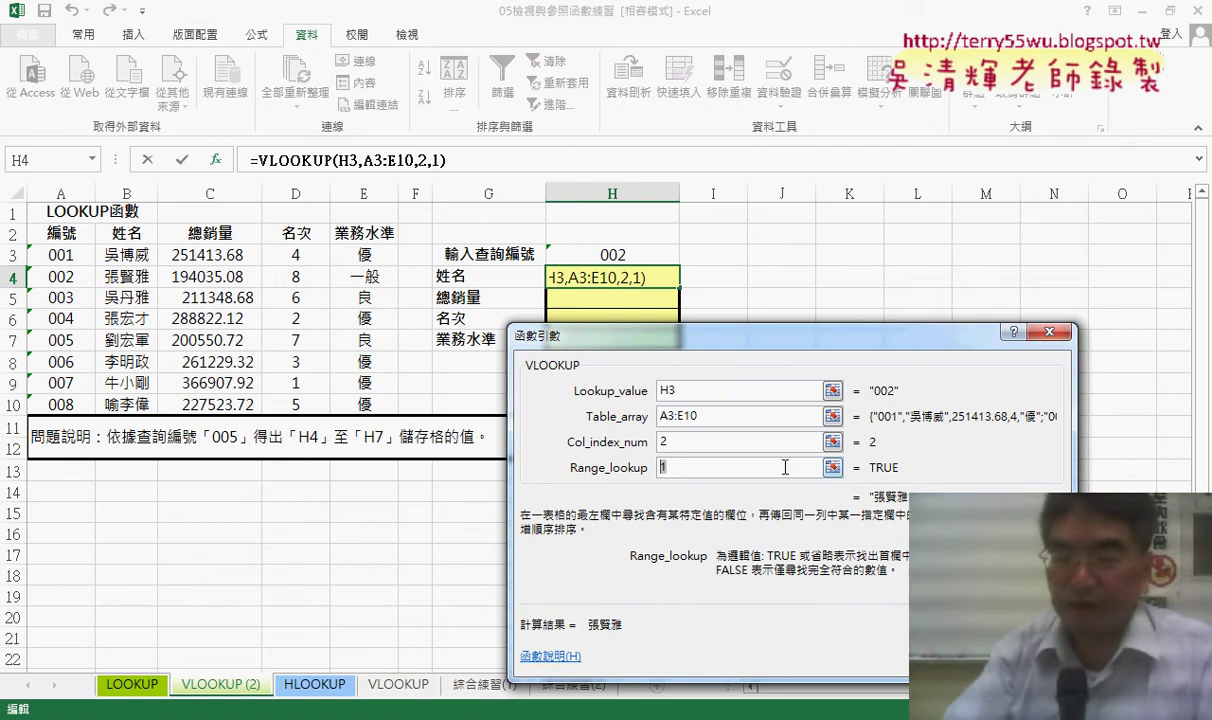
pyautogui.write('0')
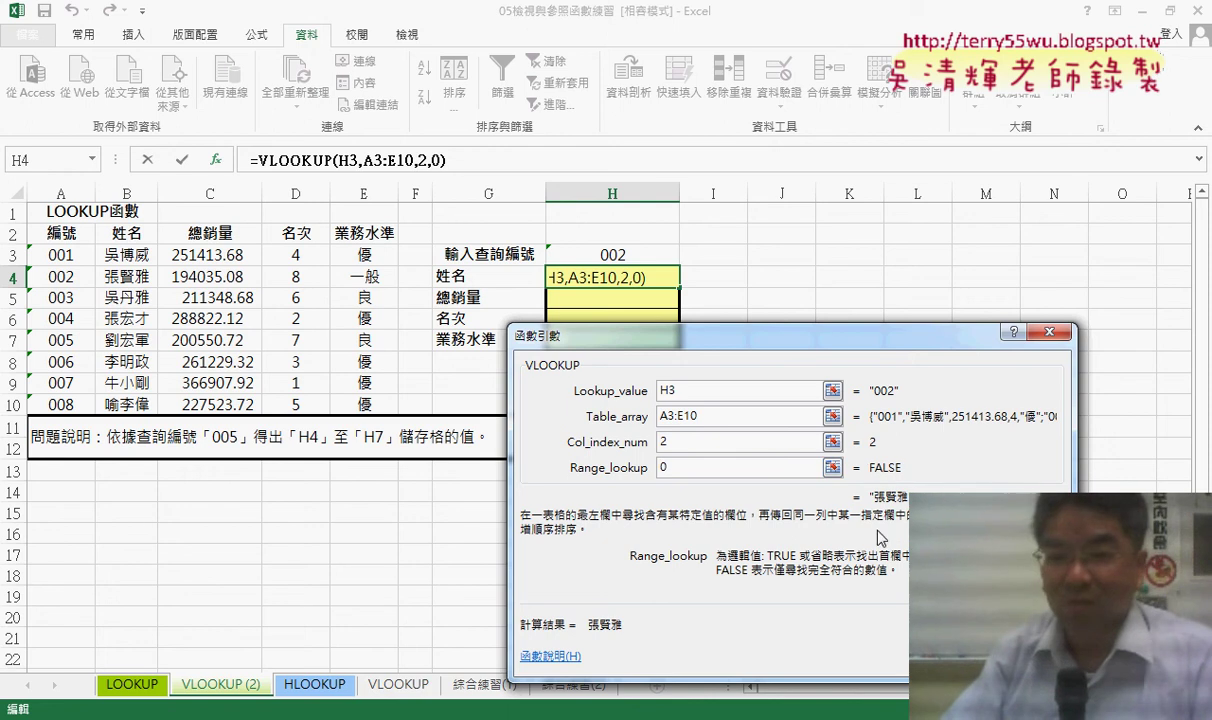
pyautogui.click(975, 656)
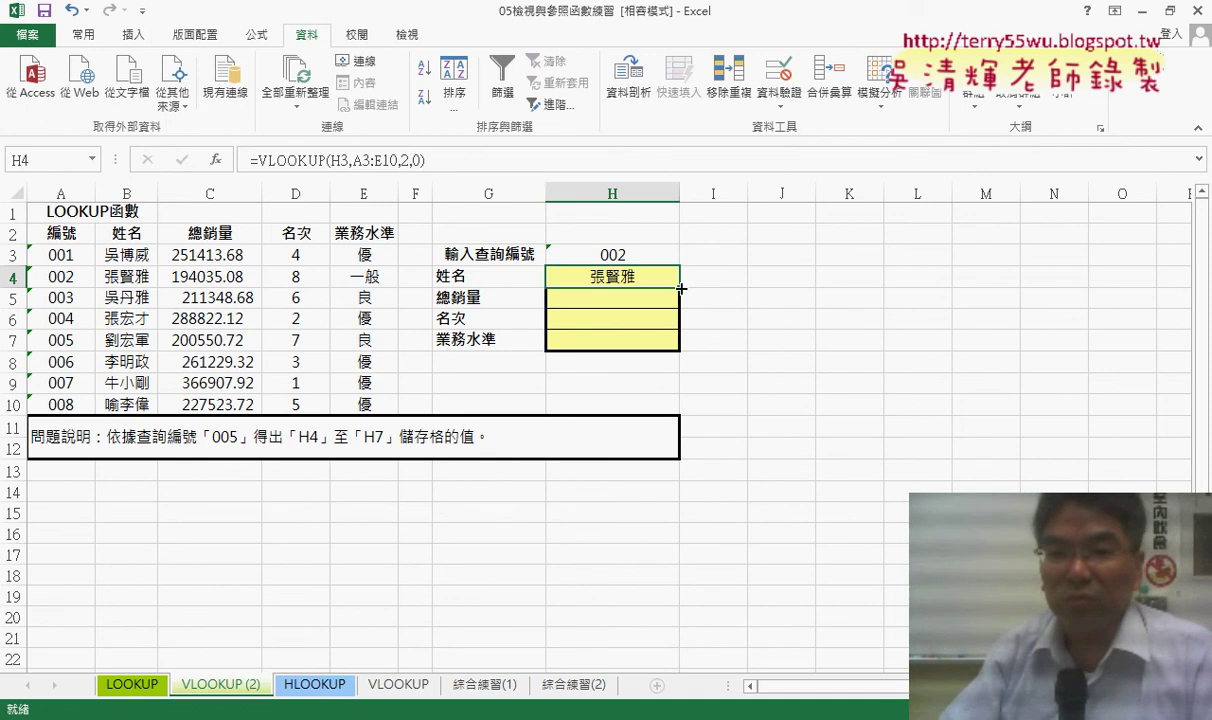
# Lock the rows in H4's references, changing them to H$3 and A$3:E$10.
pyautogui.moveTo(680, 288)
pyautogui.mouseDown()
pyautogui.moveTo(679, 351)
pyautogui.moveTo(356, 168)
pyautogui.mouseUp()
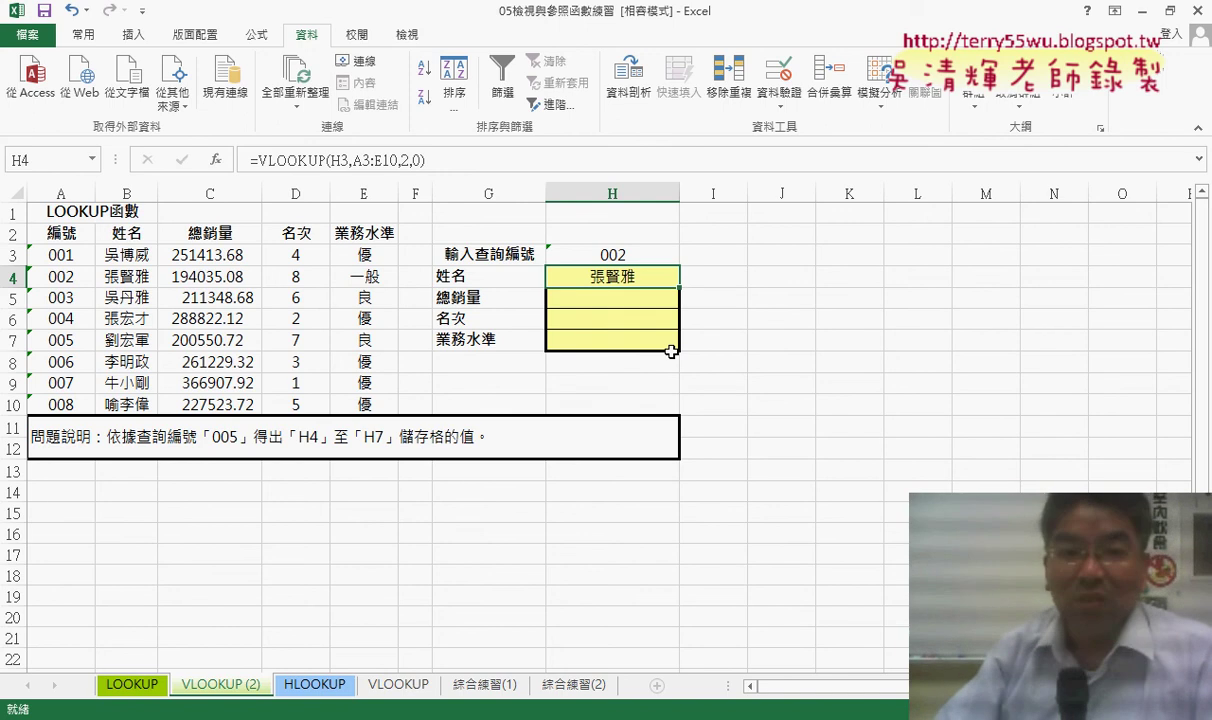
pyautogui.click(342, 160)
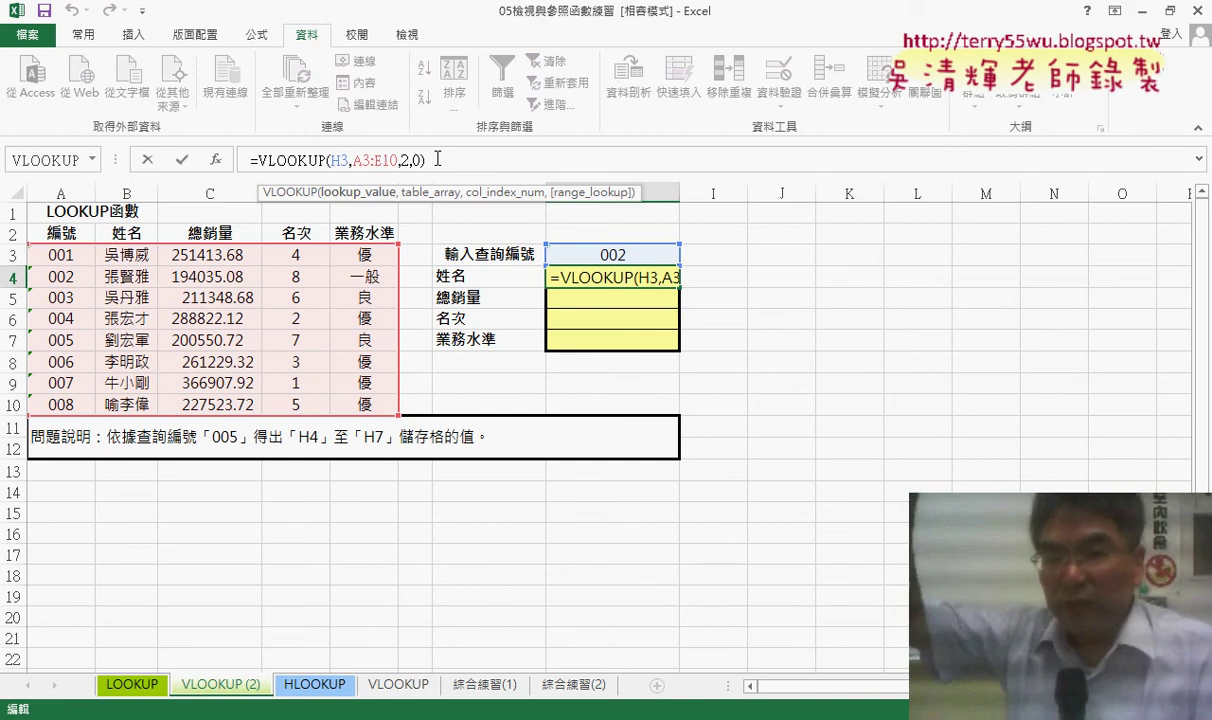
pyautogui.write('$')
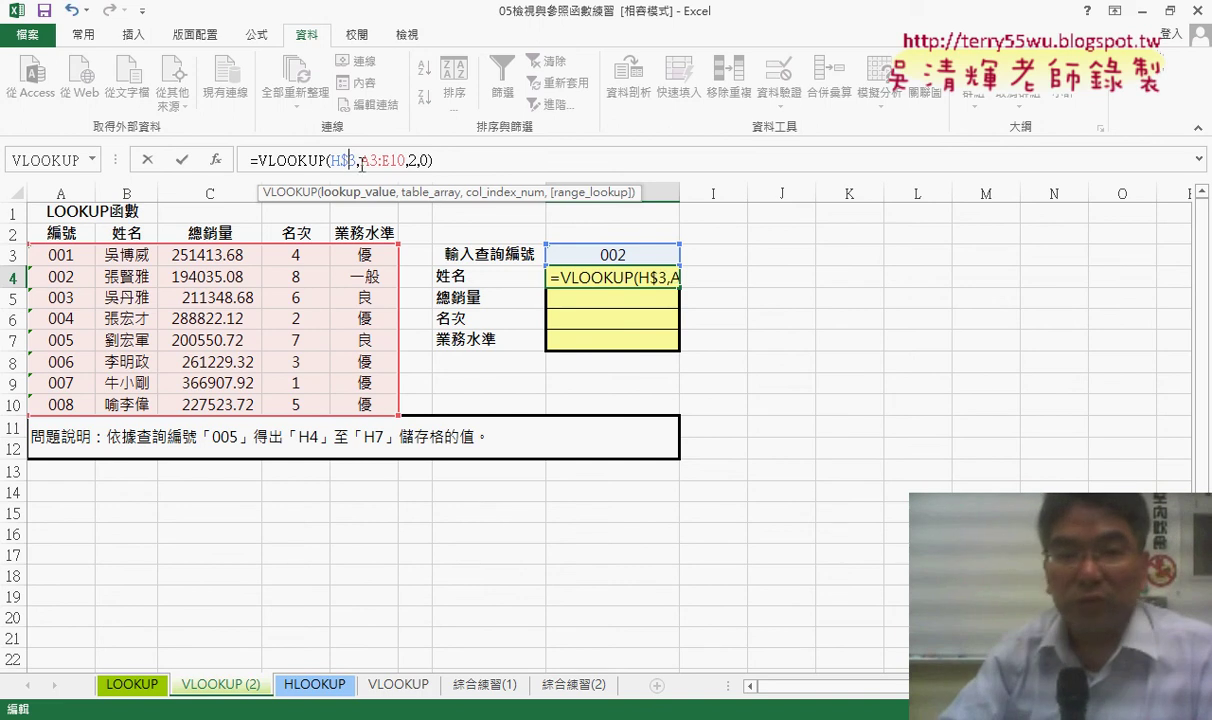
pyautogui.moveTo(361, 161); pyautogui.dragTo(406, 160)
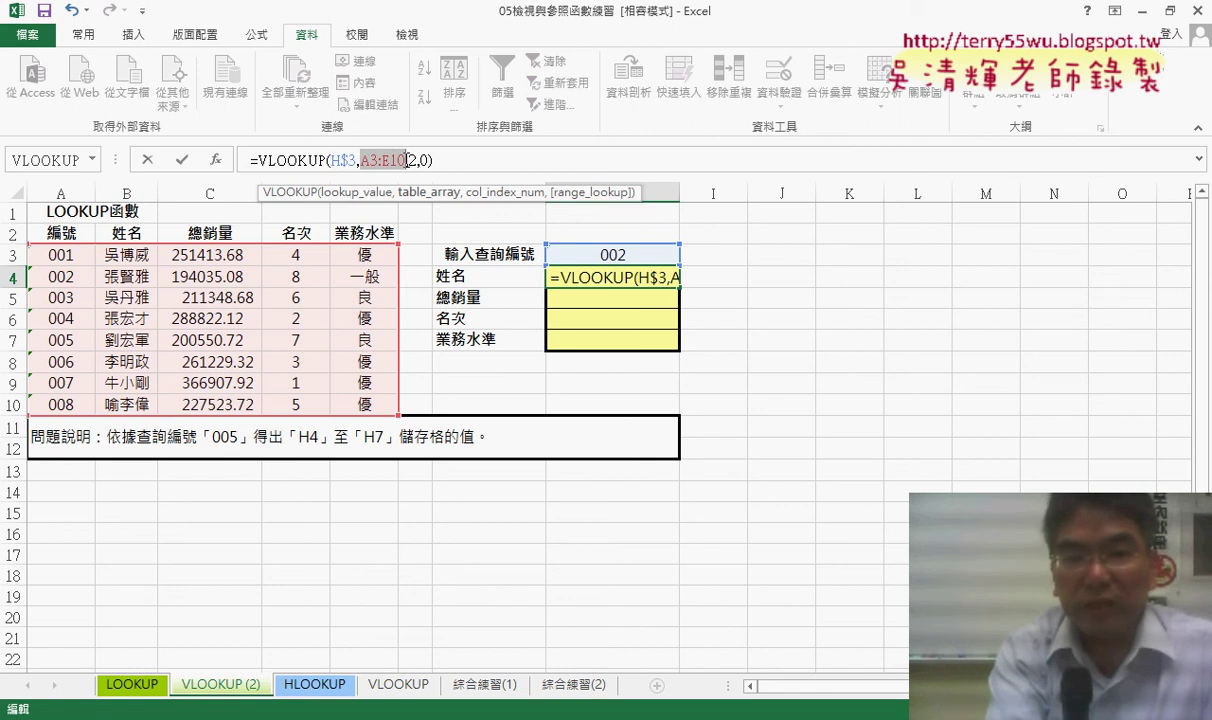
pyautogui.press('F4')
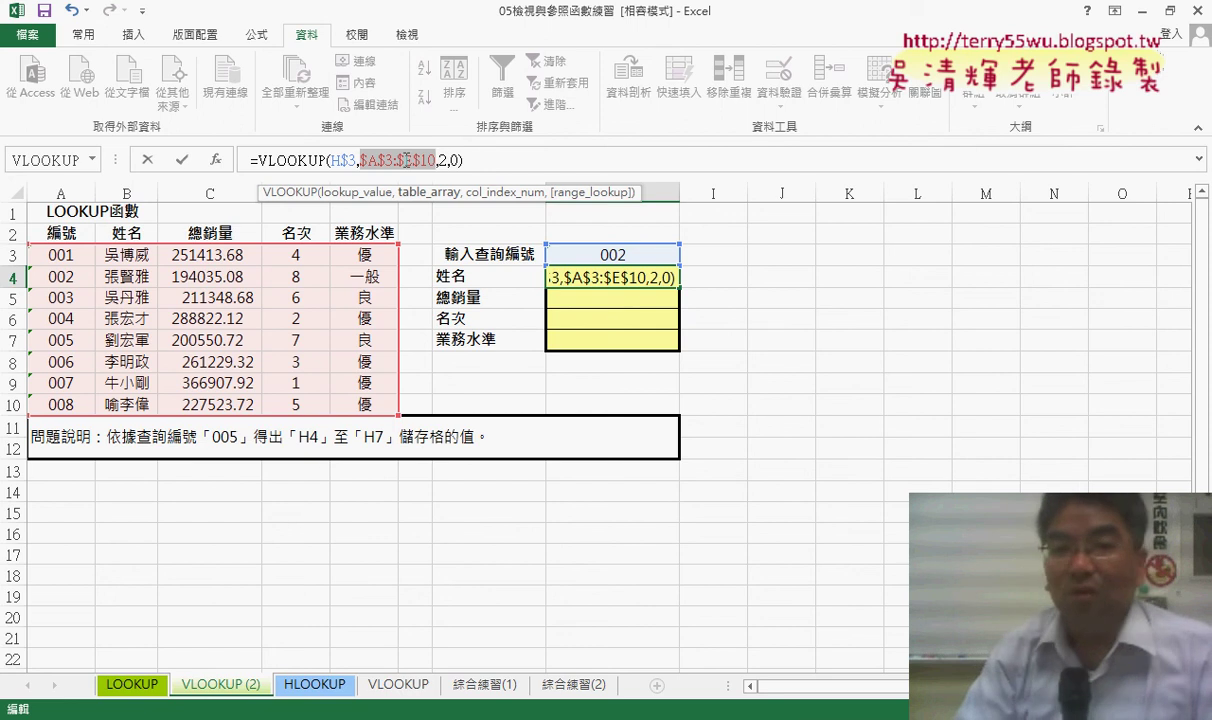
pyautogui.press('F4')
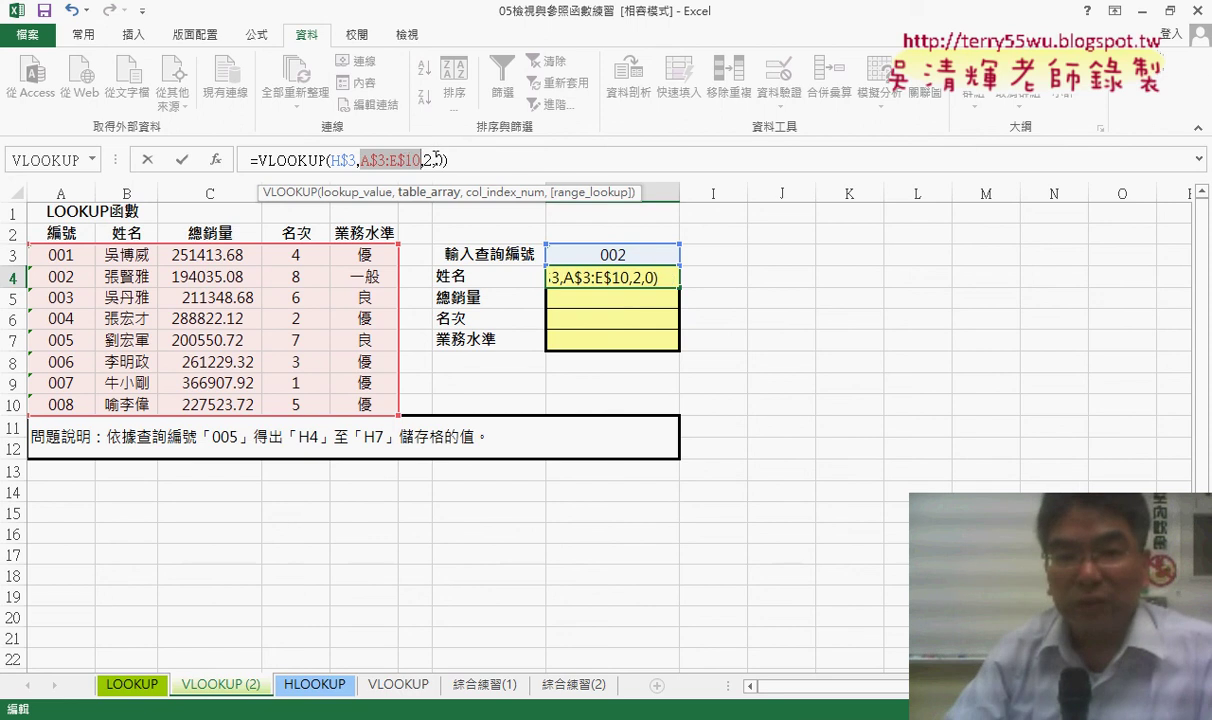
# Commit the edited H4 formula and recheck it still returns the name for ID 002.
pyautogui.click(428, 160)
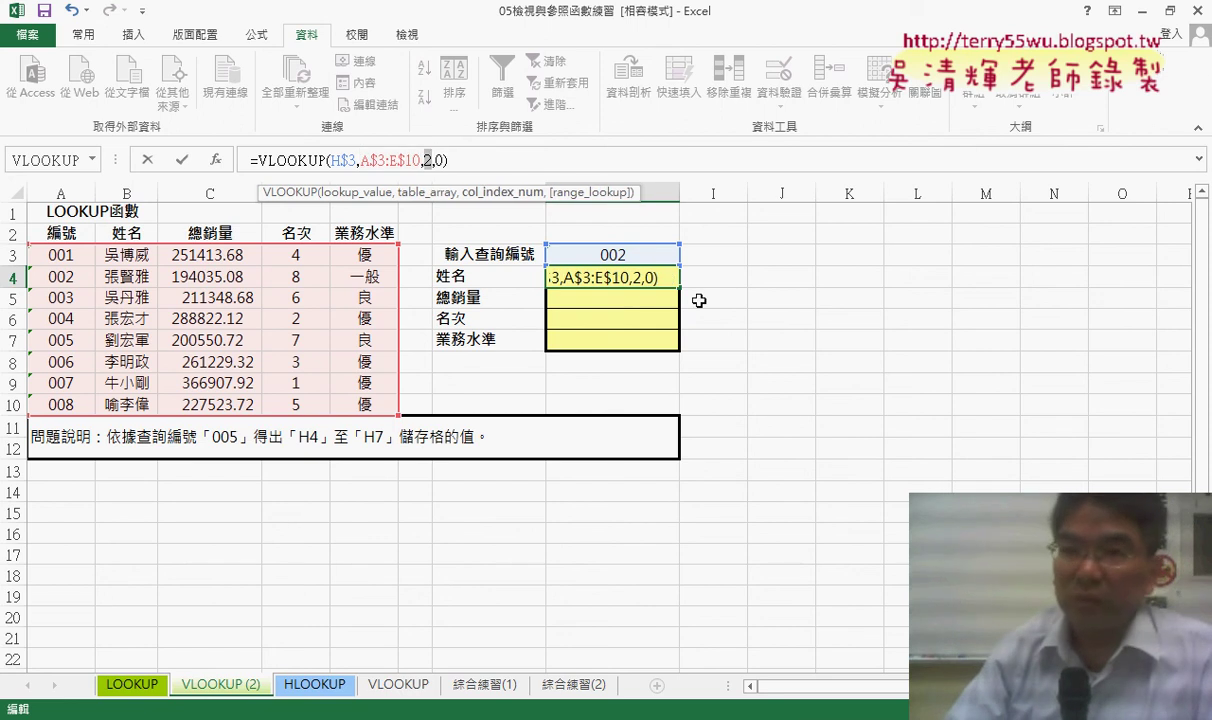
pyautogui.hotkey('shift', 'Right')
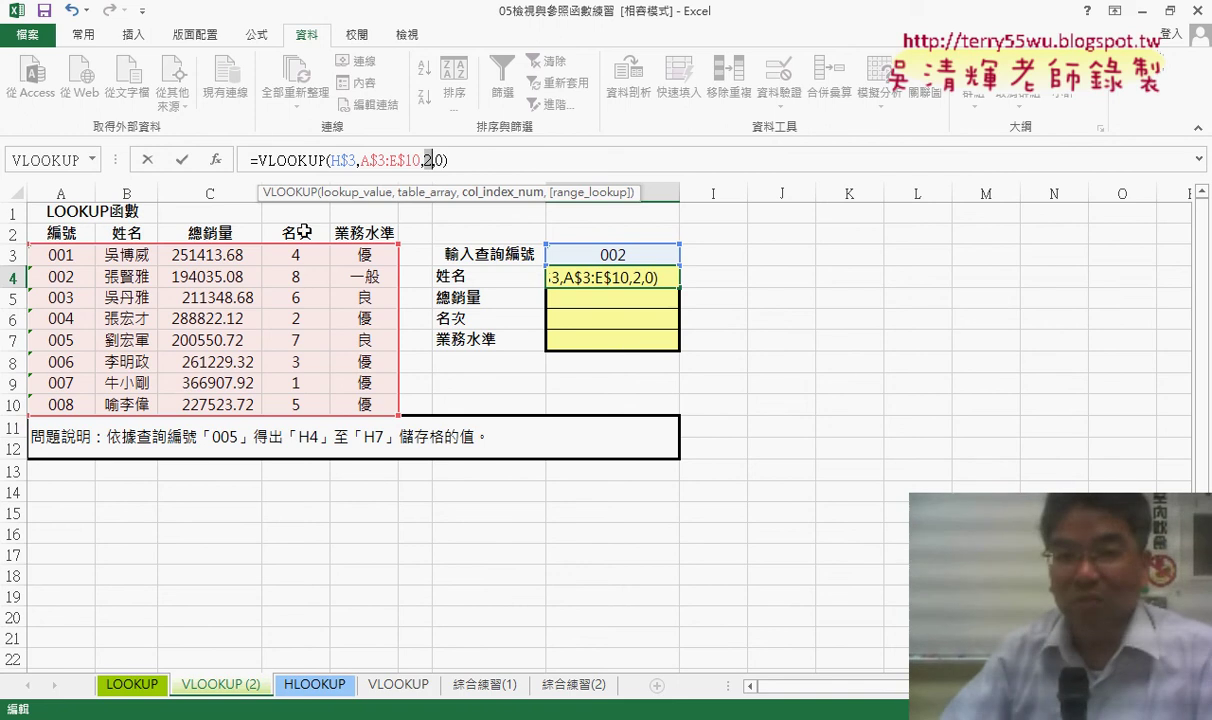
pyautogui.click(181, 160)
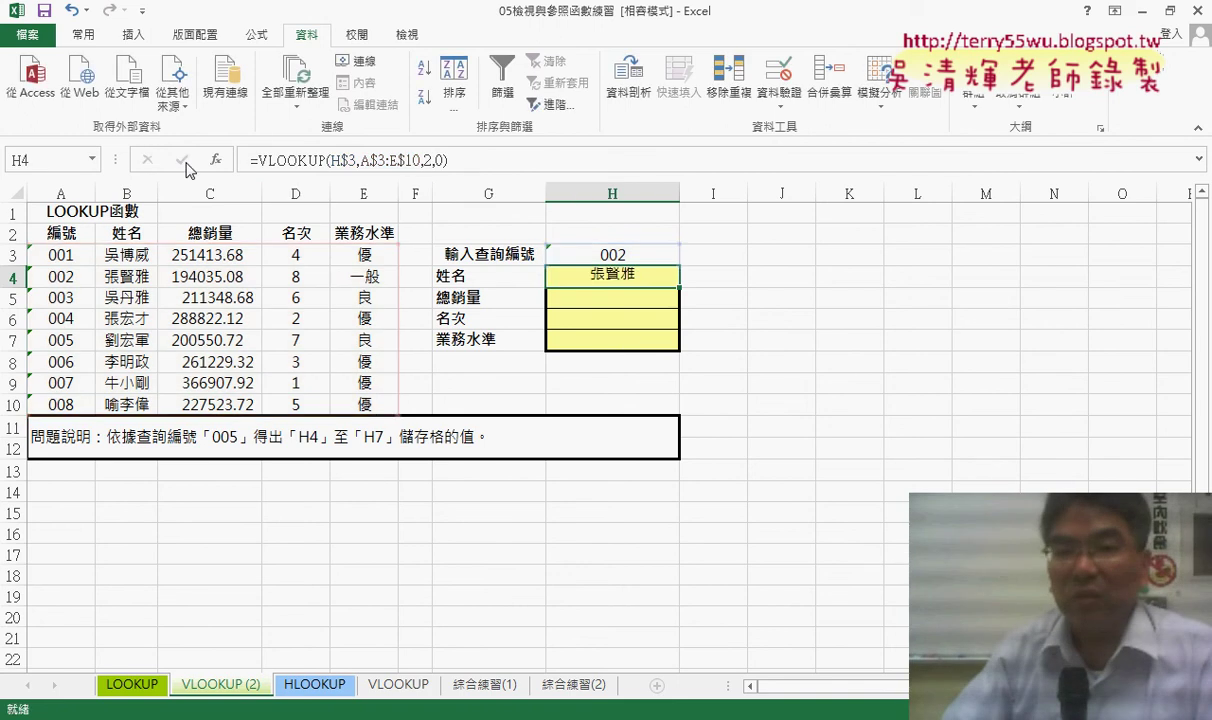
pyautogui.click(612, 254)
pyautogui.click(625, 277)
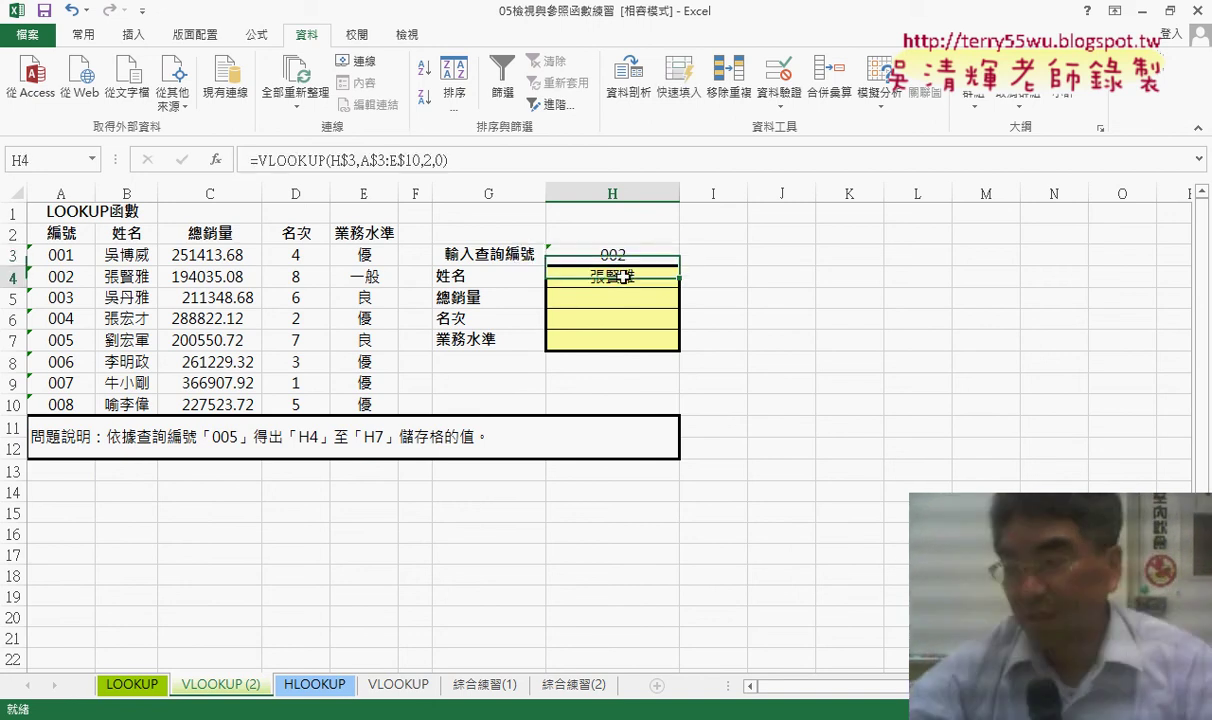